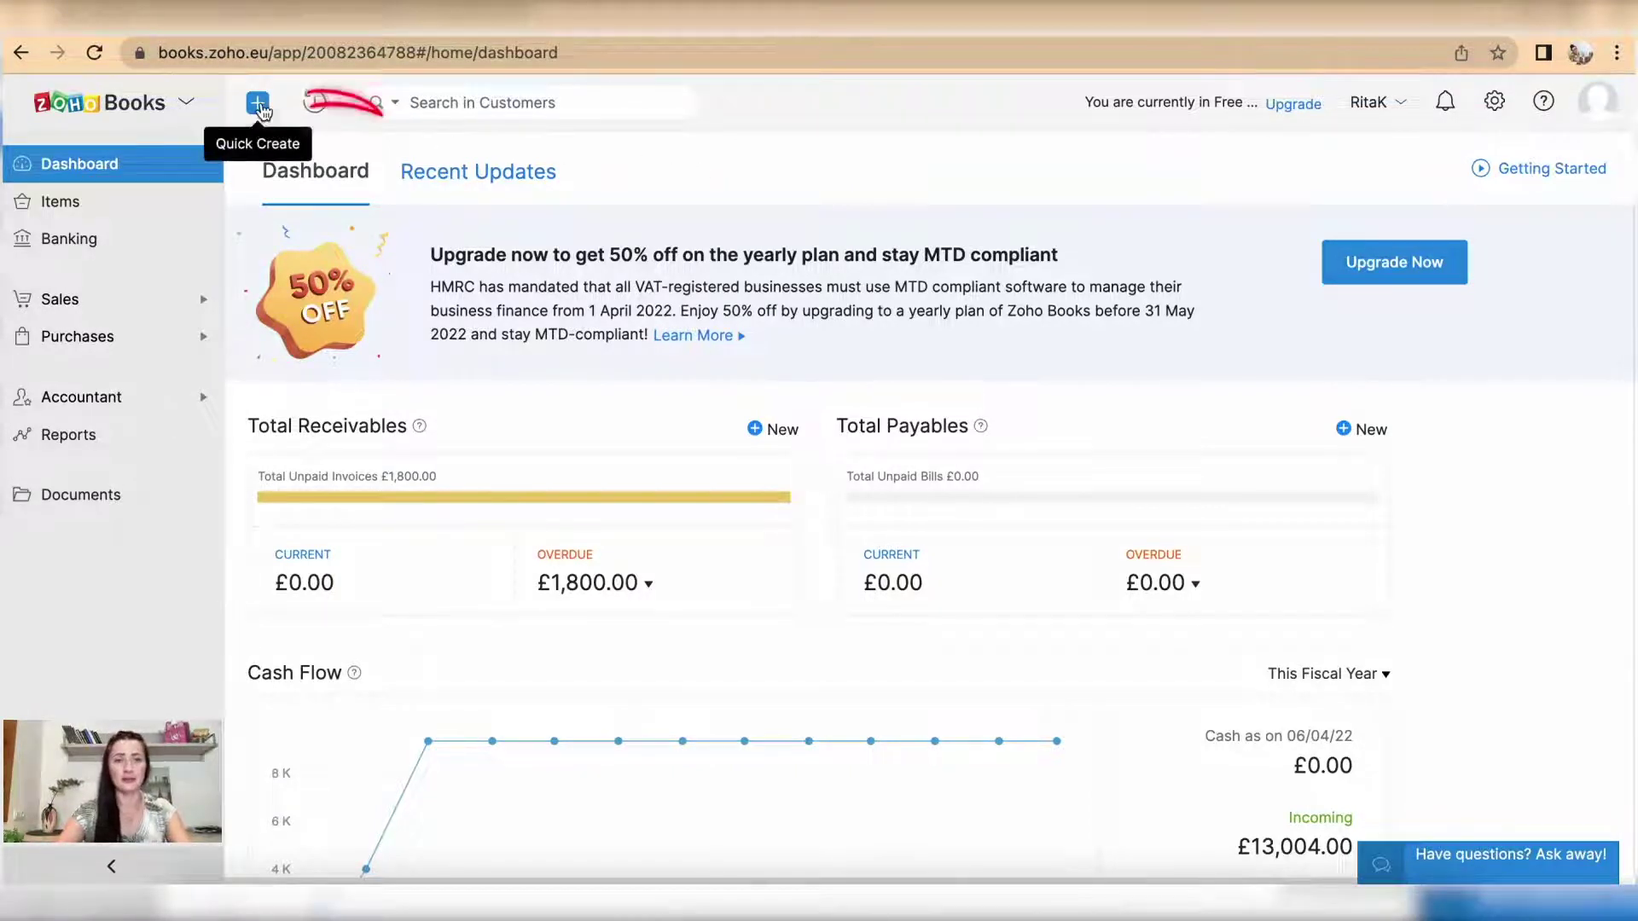
Step: Go to the Estimates list under Sales and start a new estimate, numbered EST-000252
click(258, 103)
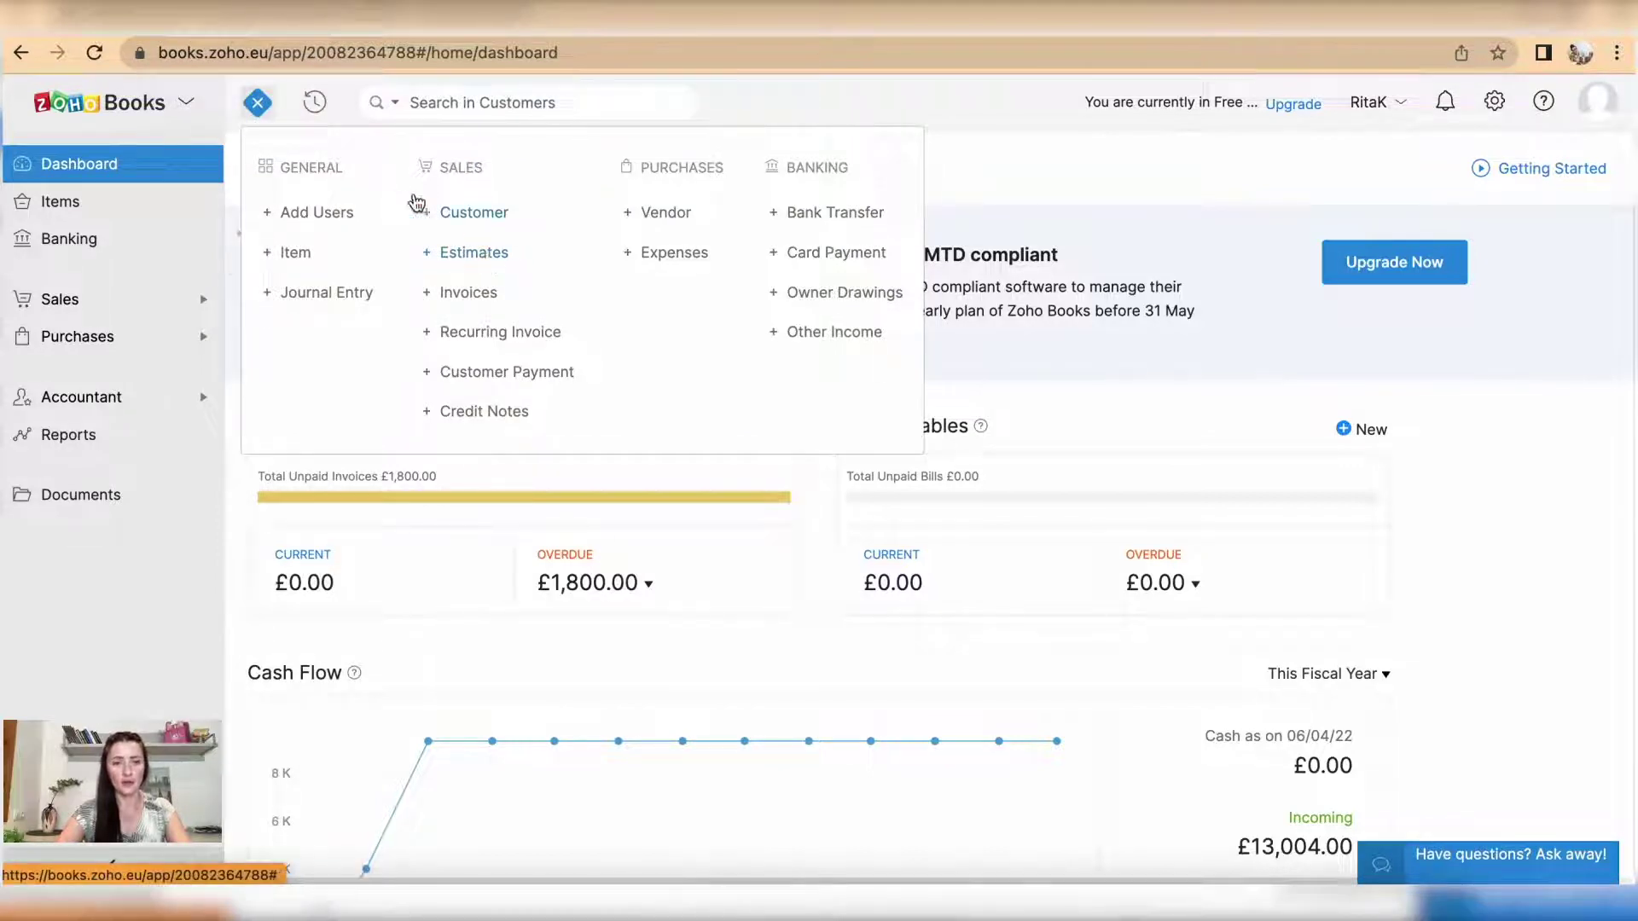
click(257, 103)
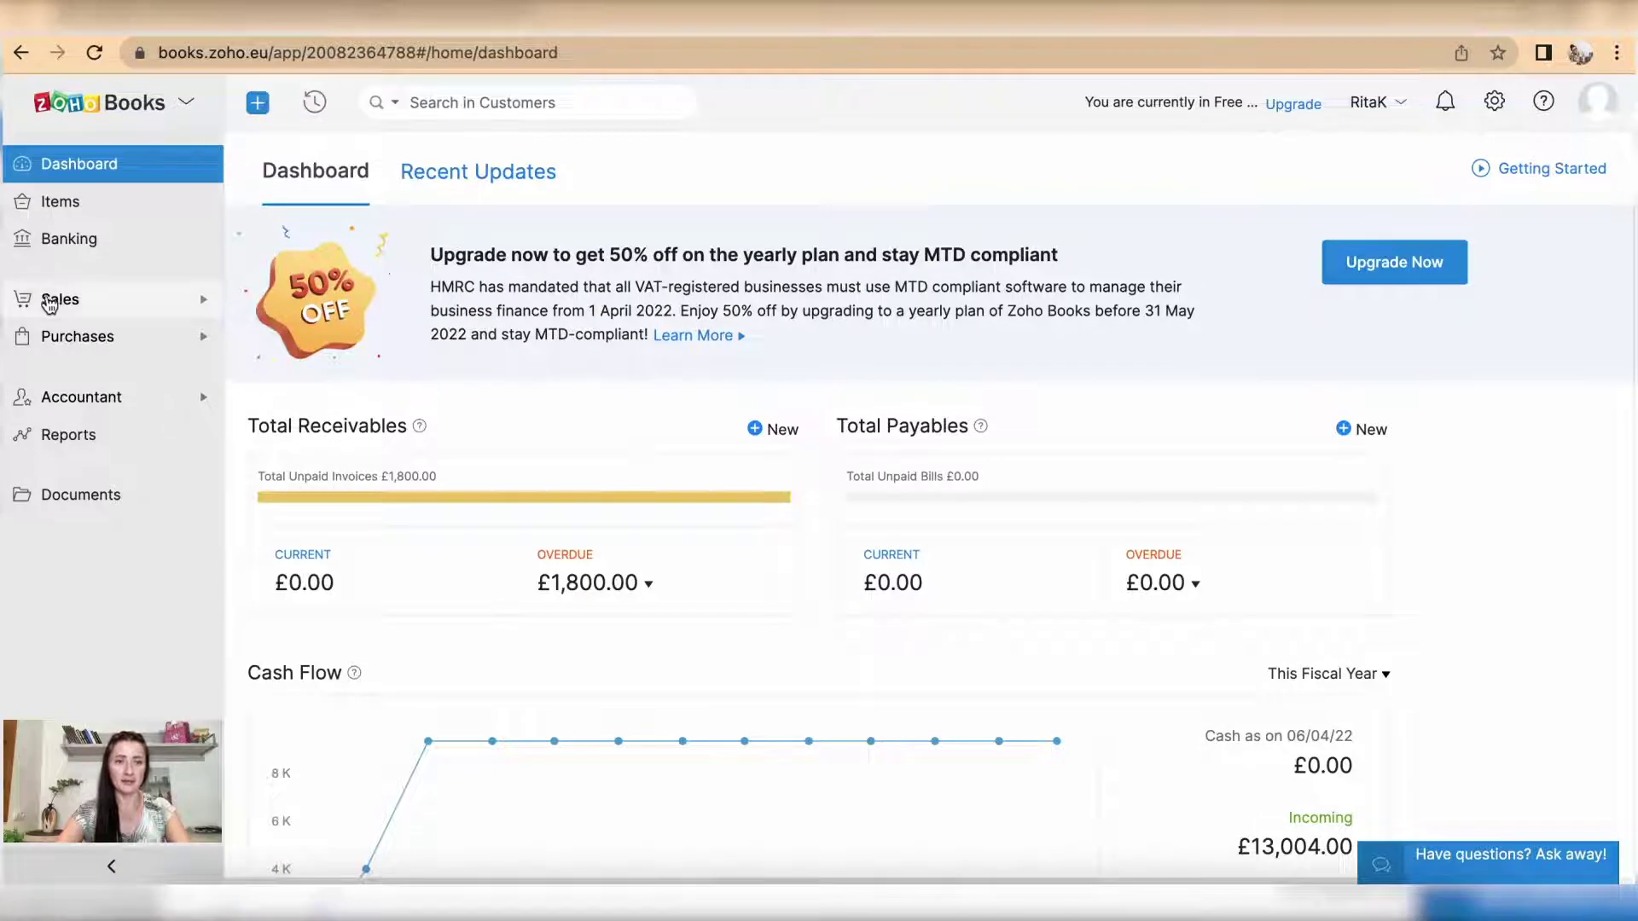
click(52, 300)
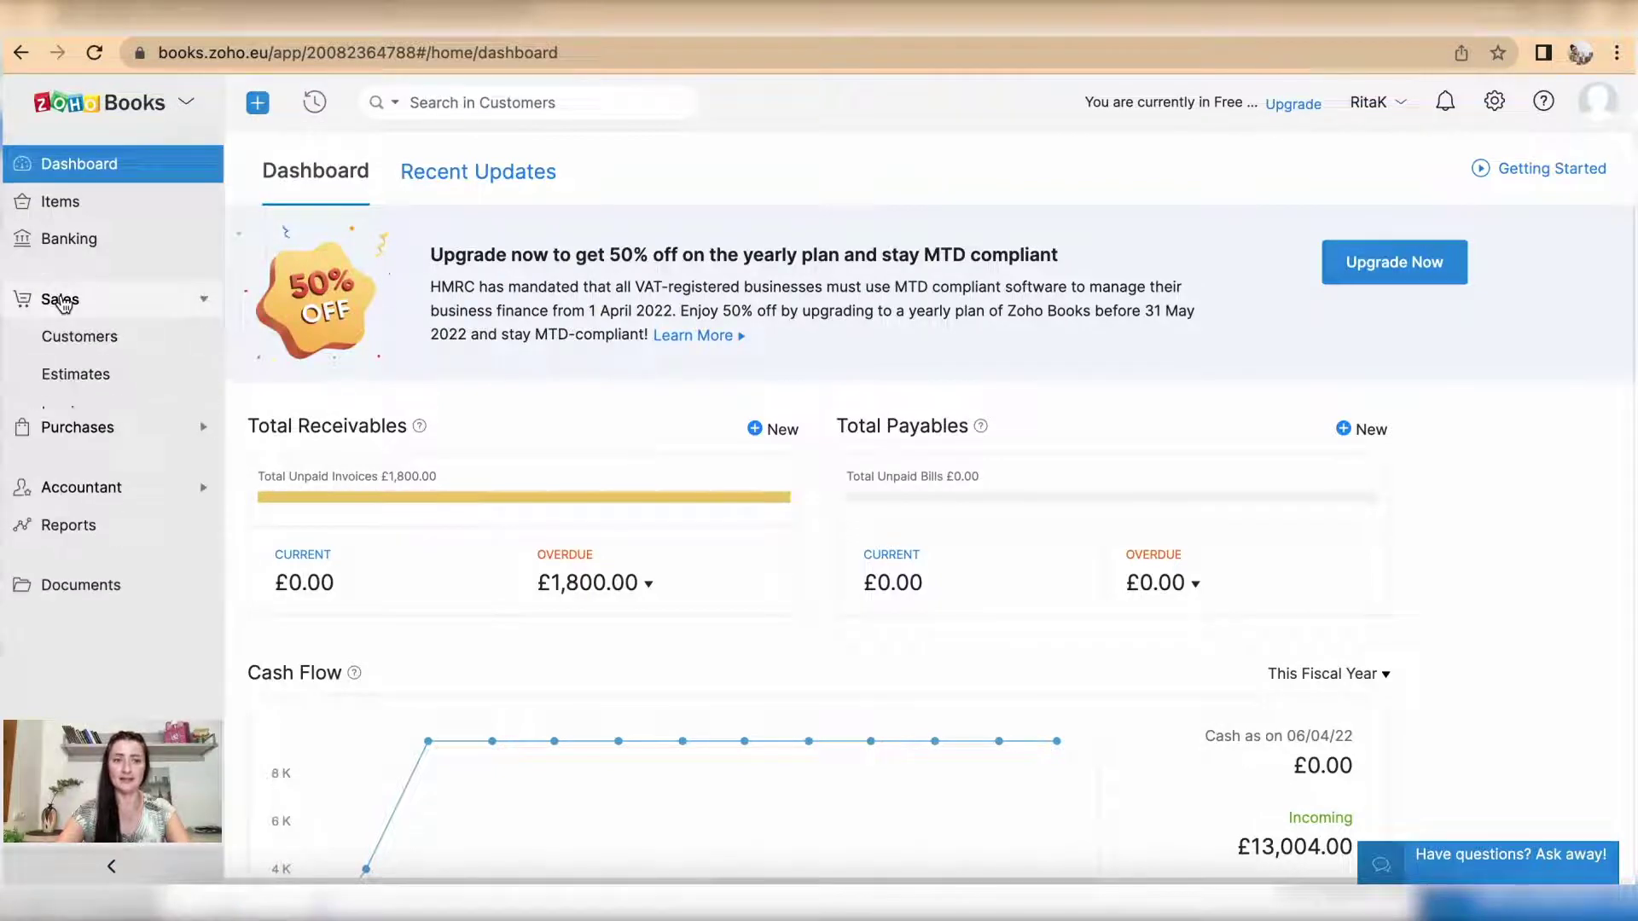
click(112, 386)
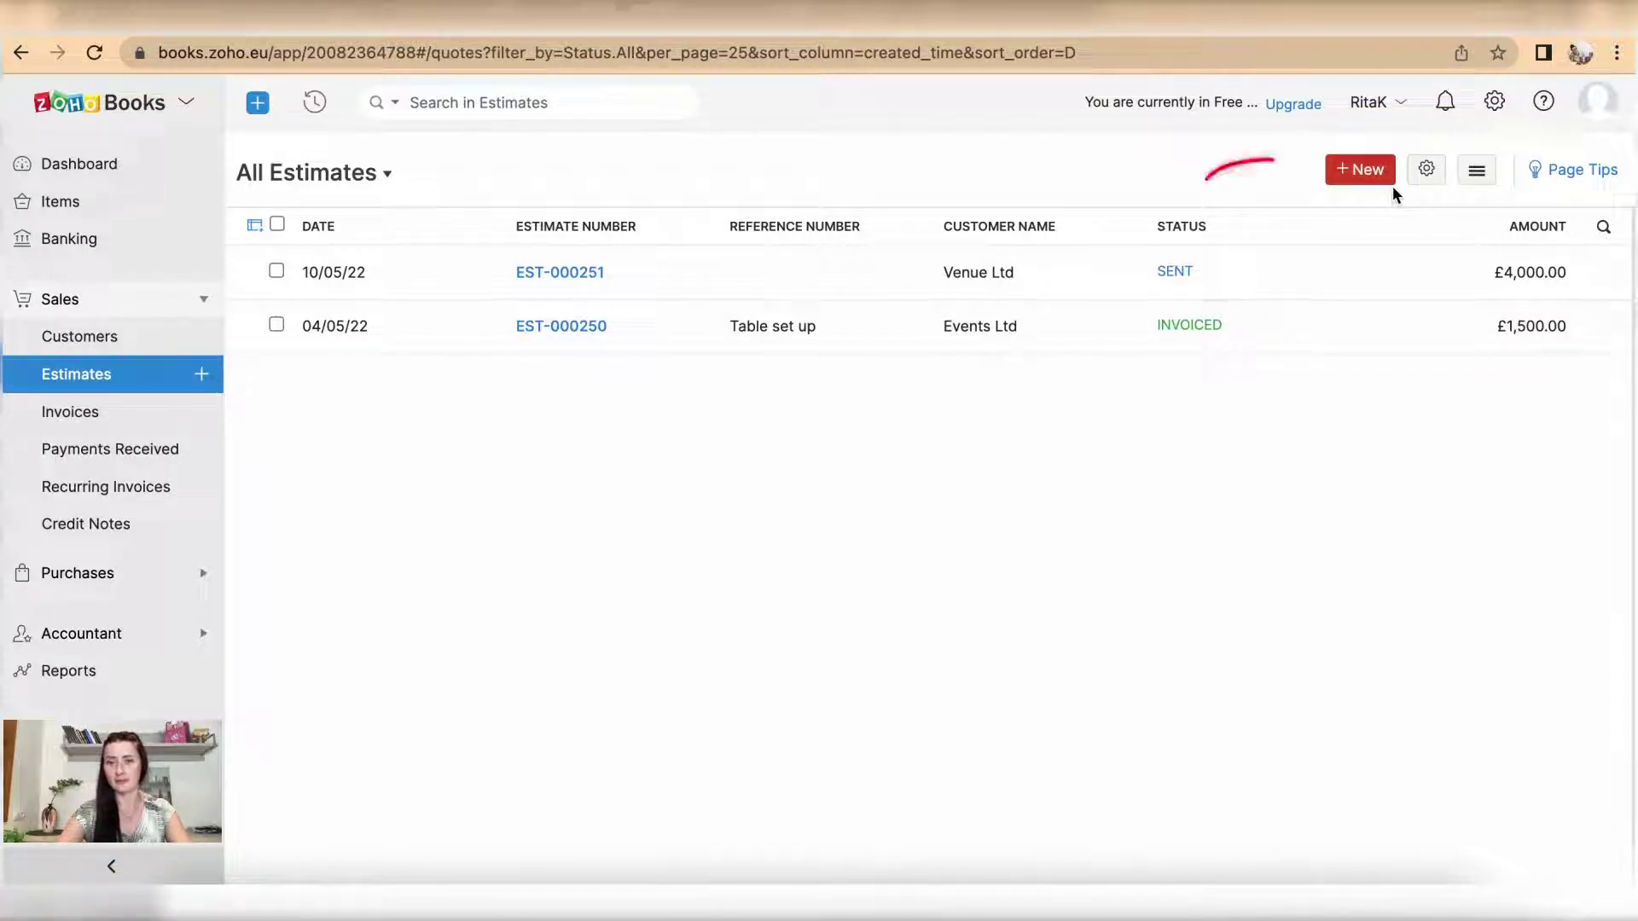
click(203, 377)
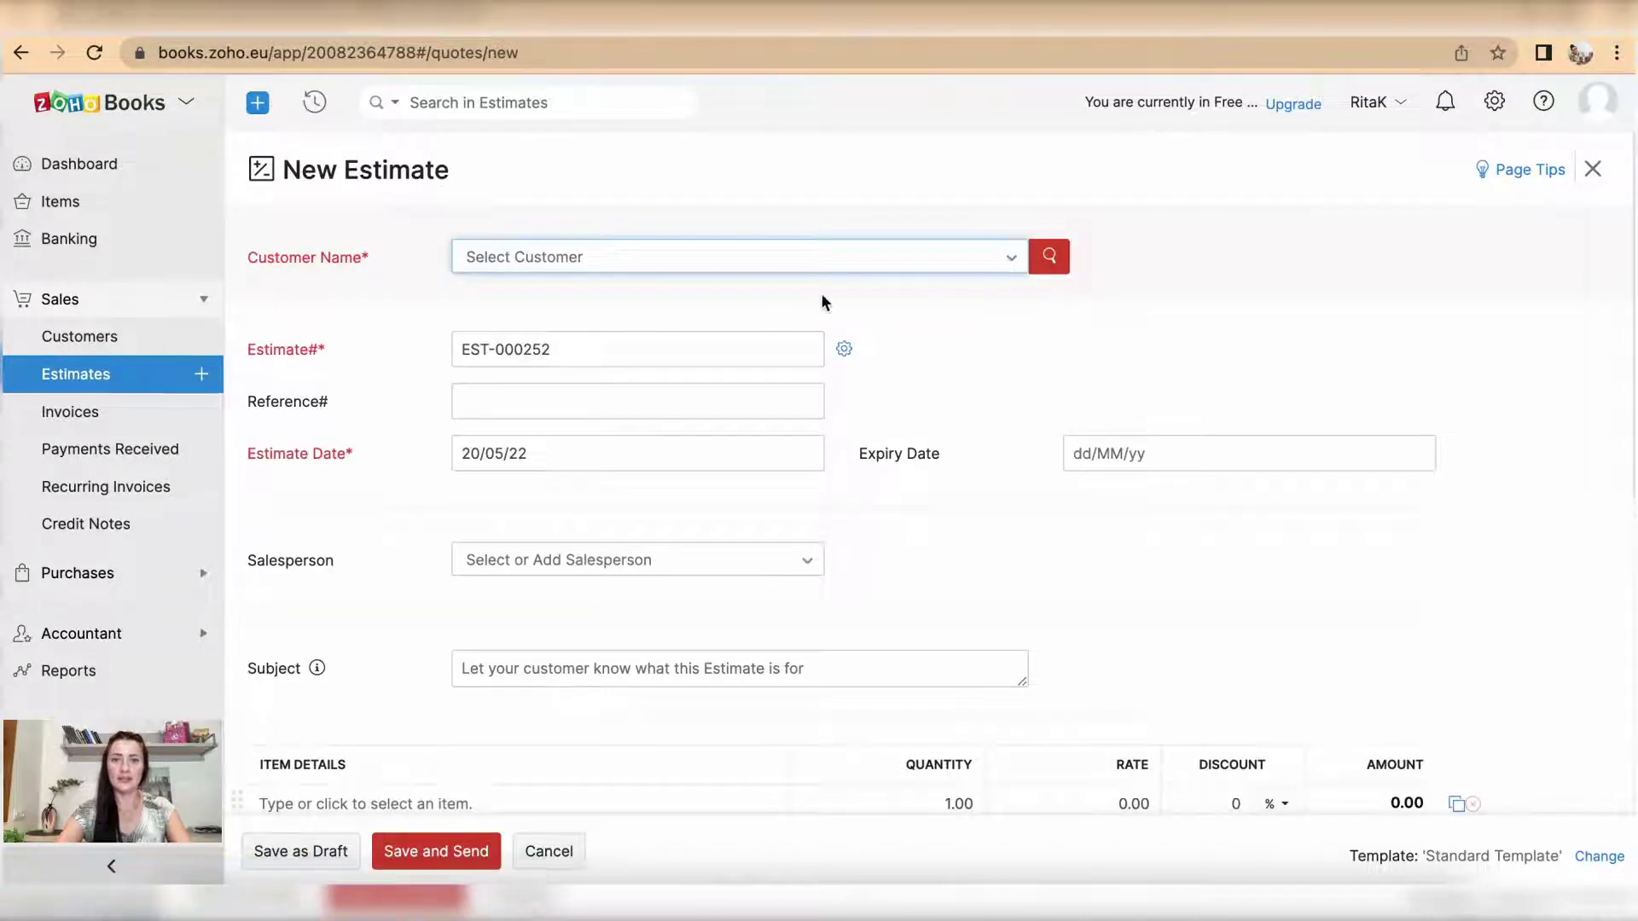
Step: Choose Happy Ltd as the customer and check the auto-generated estimate number EST-000252
click(958, 258)
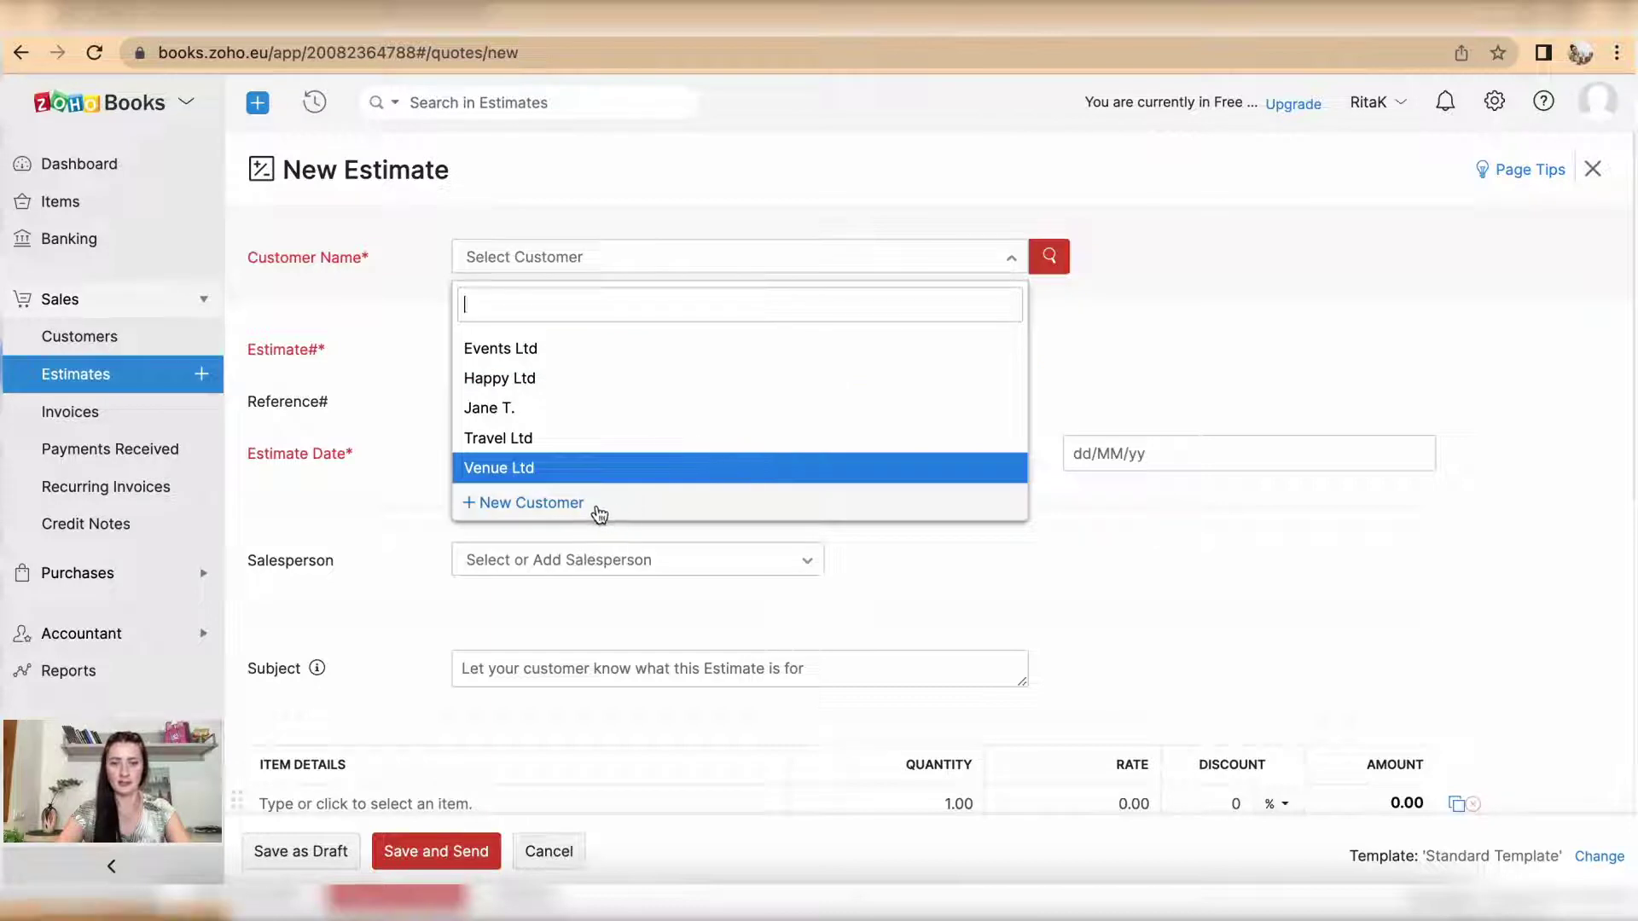
click(581, 376)
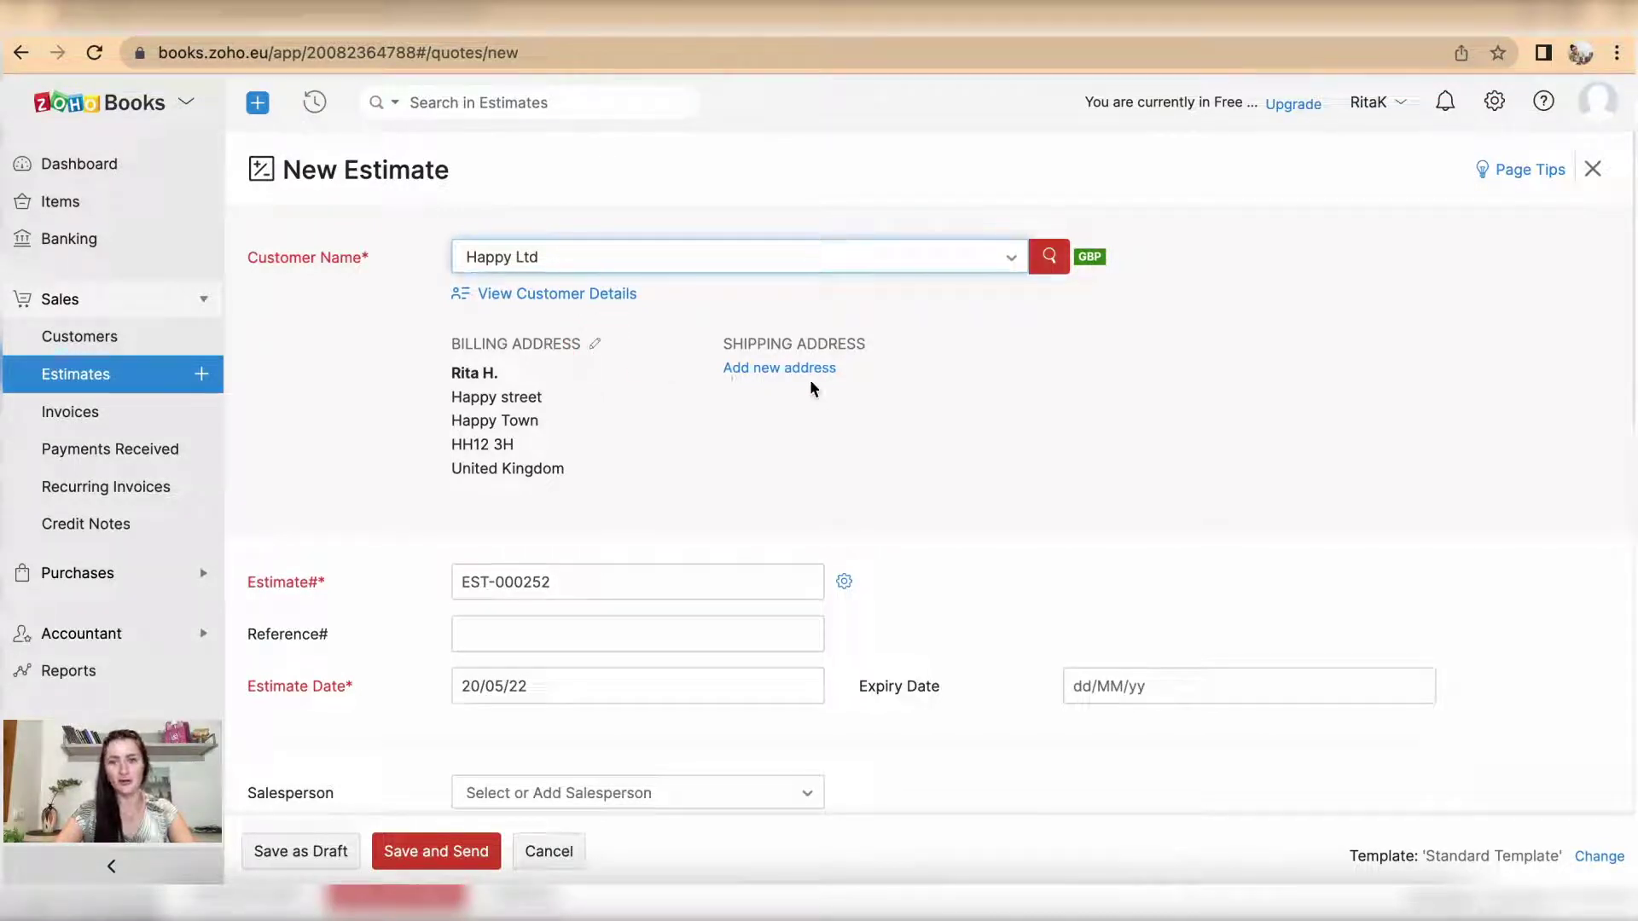
scroll(867, 433, down, 3)
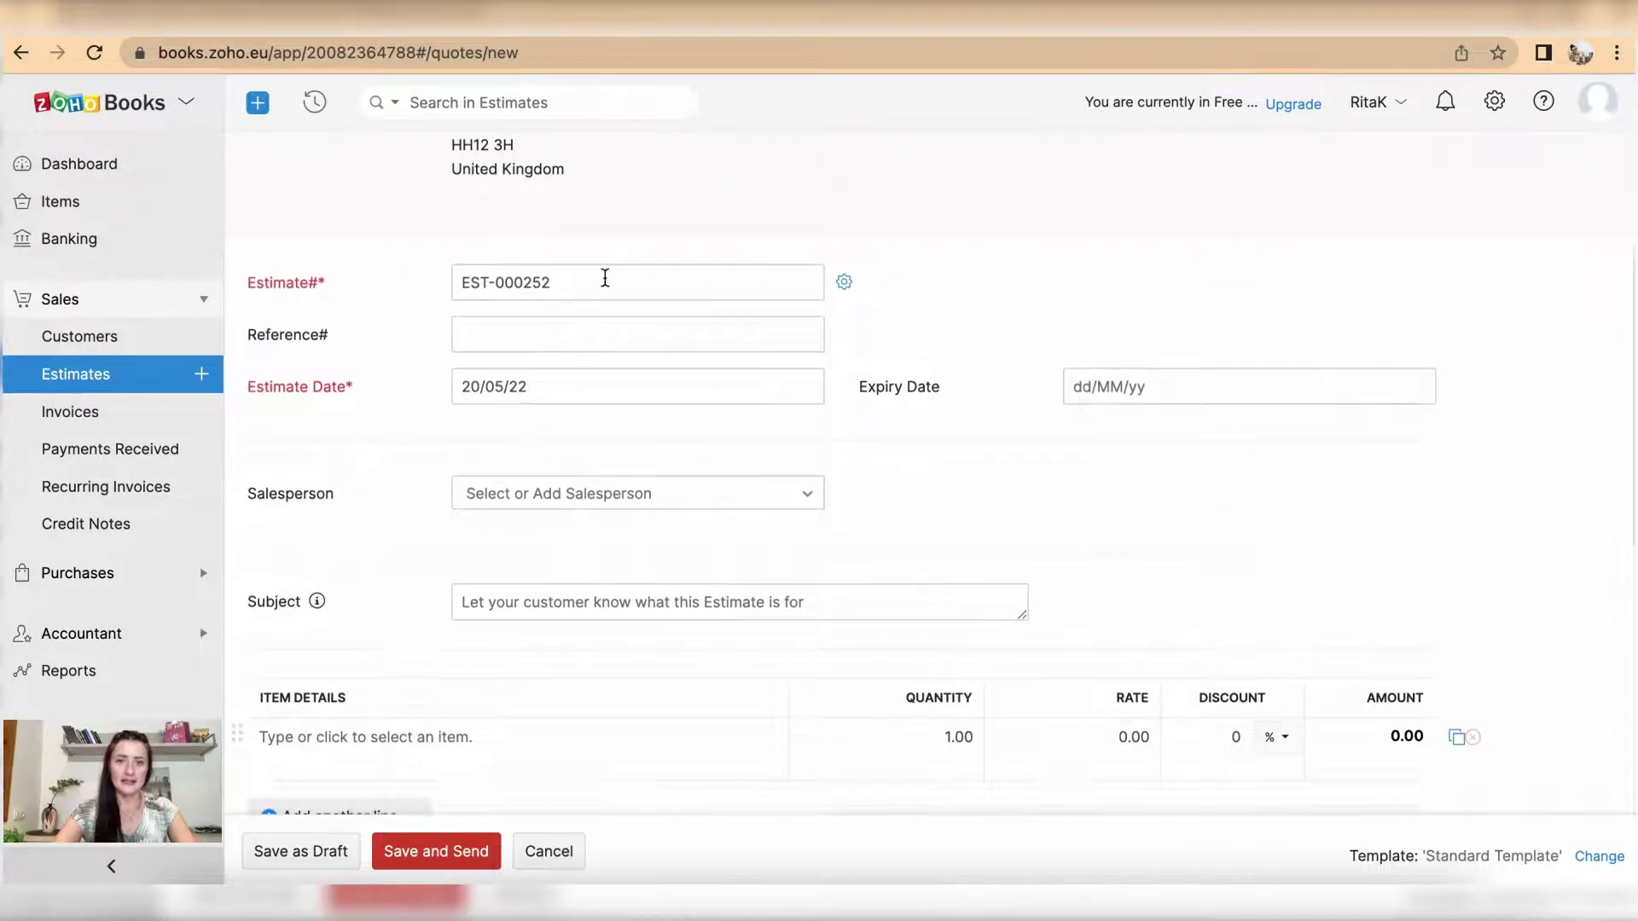
click(550, 283)
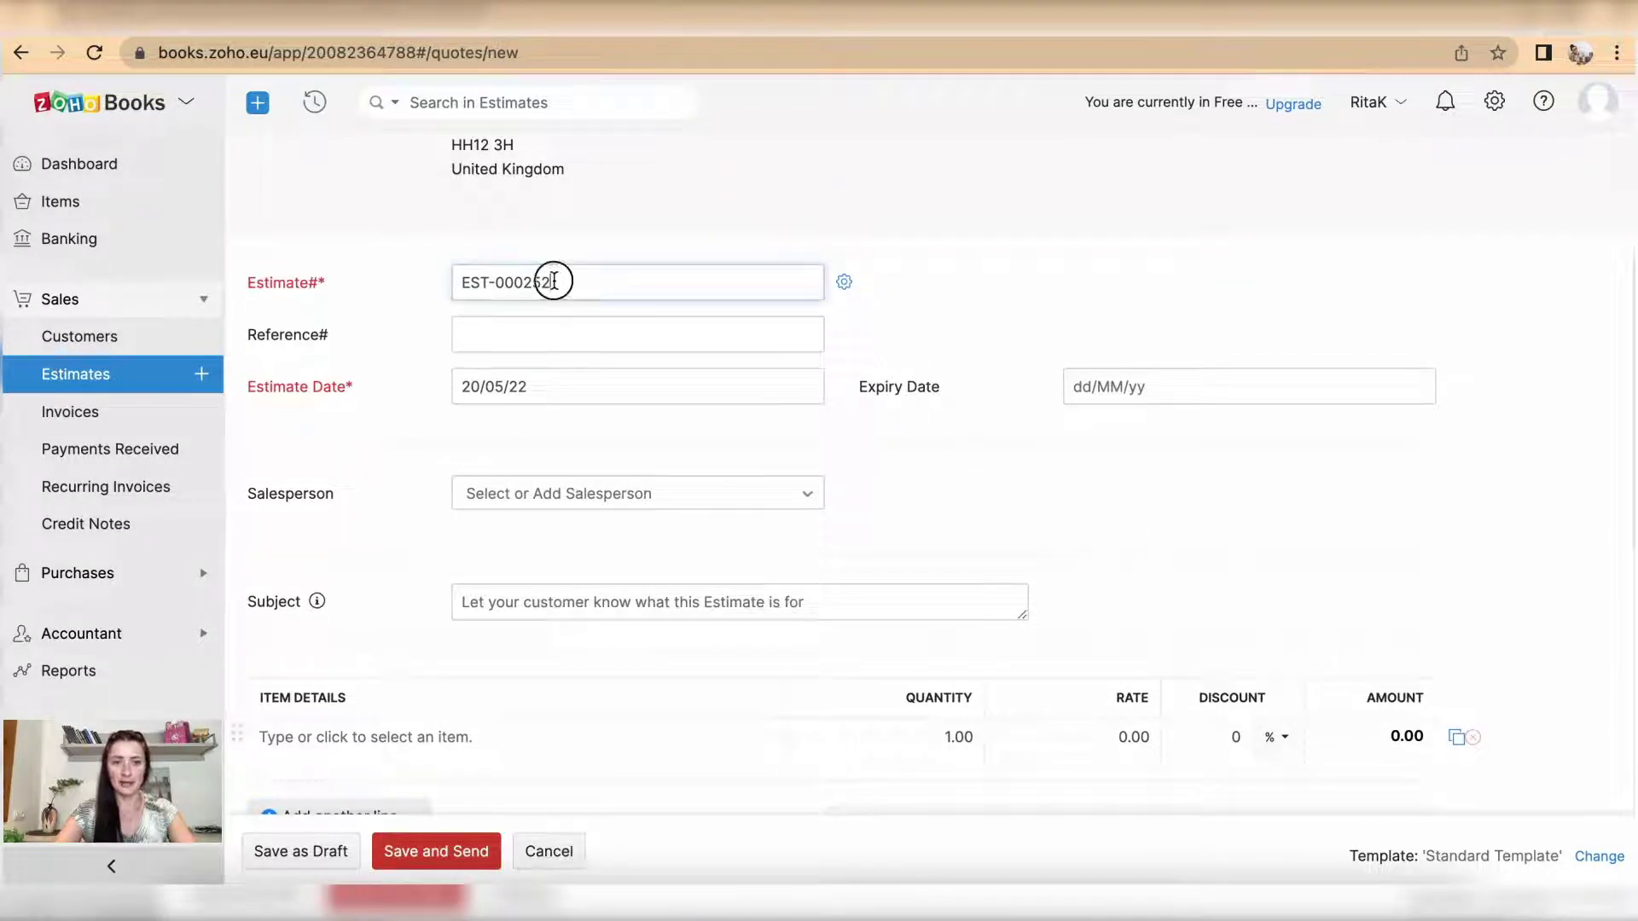
click(845, 285)
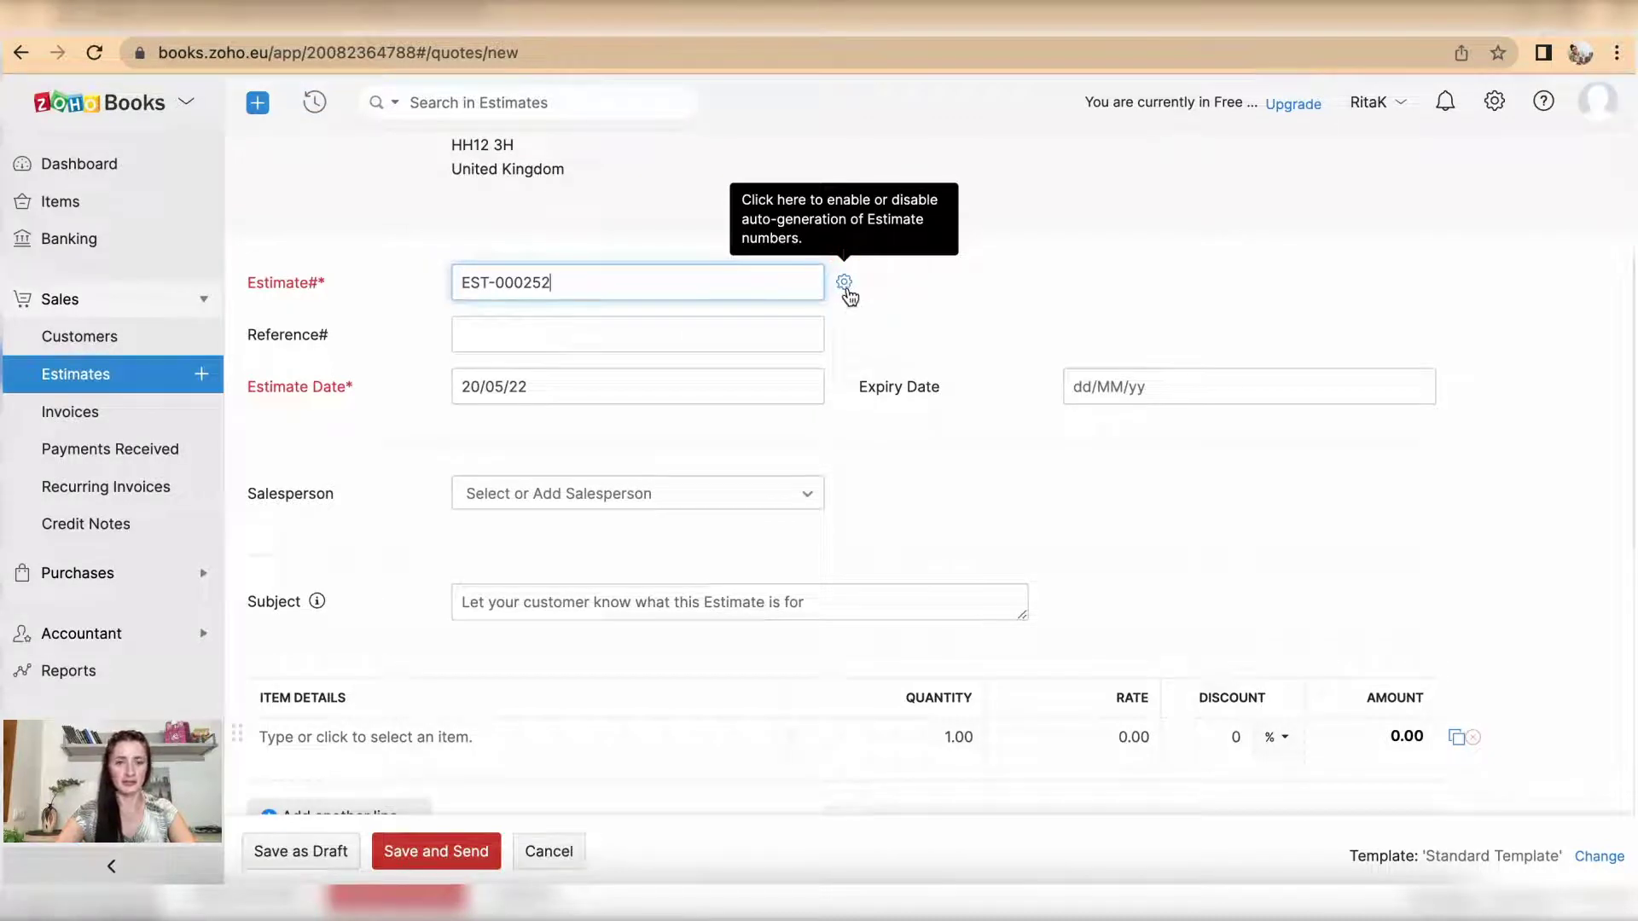
click(698, 321)
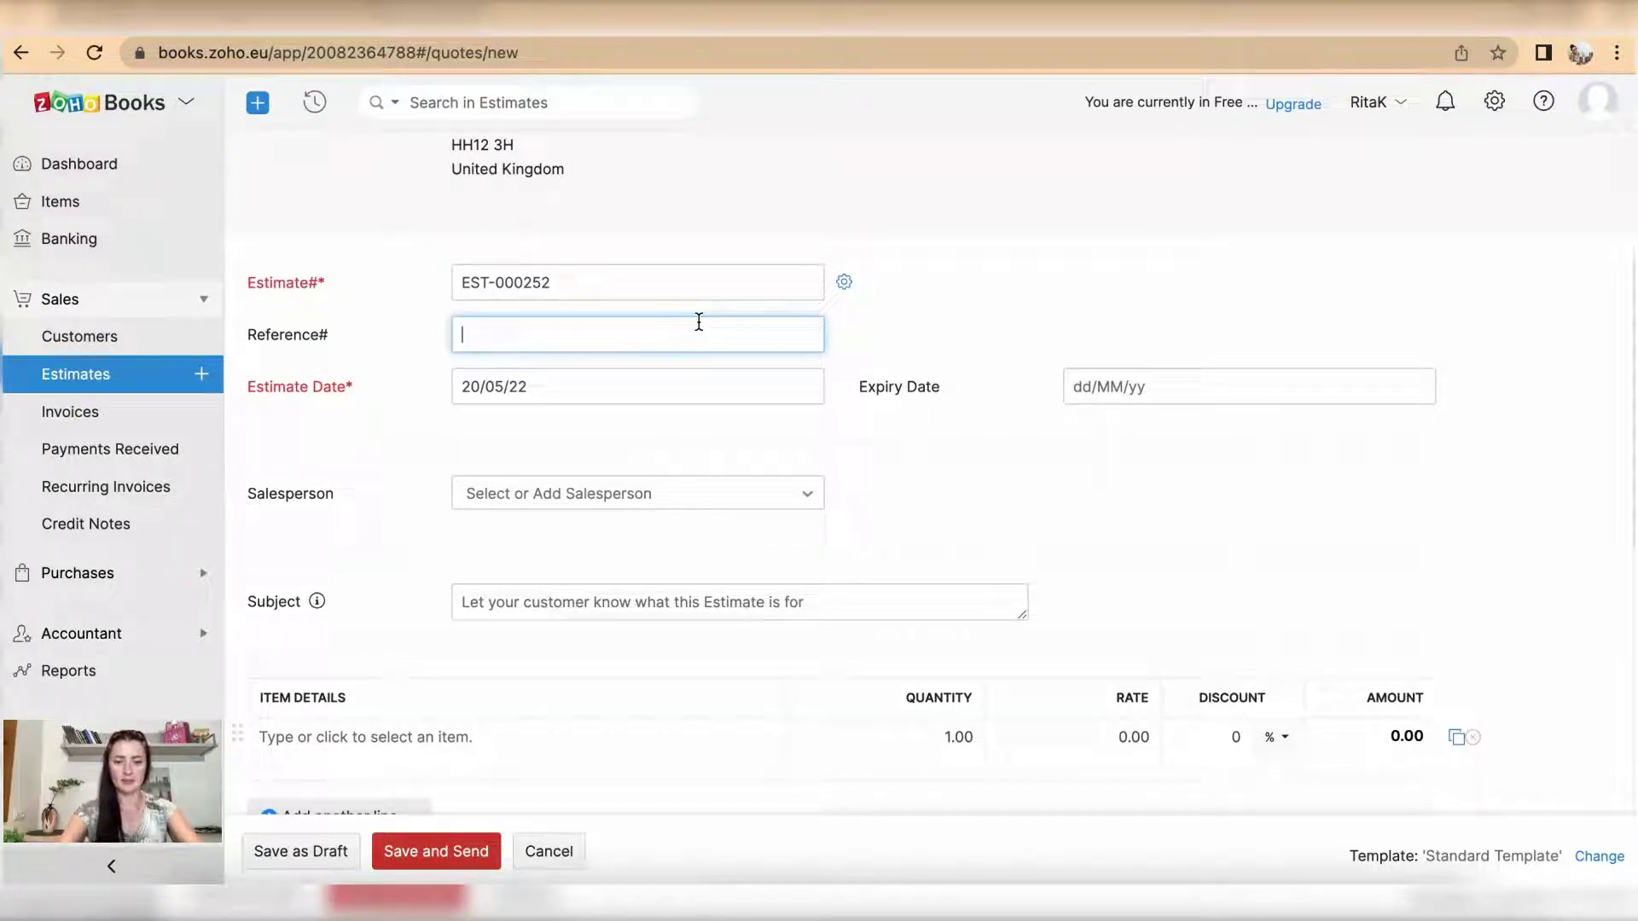
Step: Enter reference 'Project 1', estimate date 13/05/22 and subject 'Event plan'
text(Project 1)
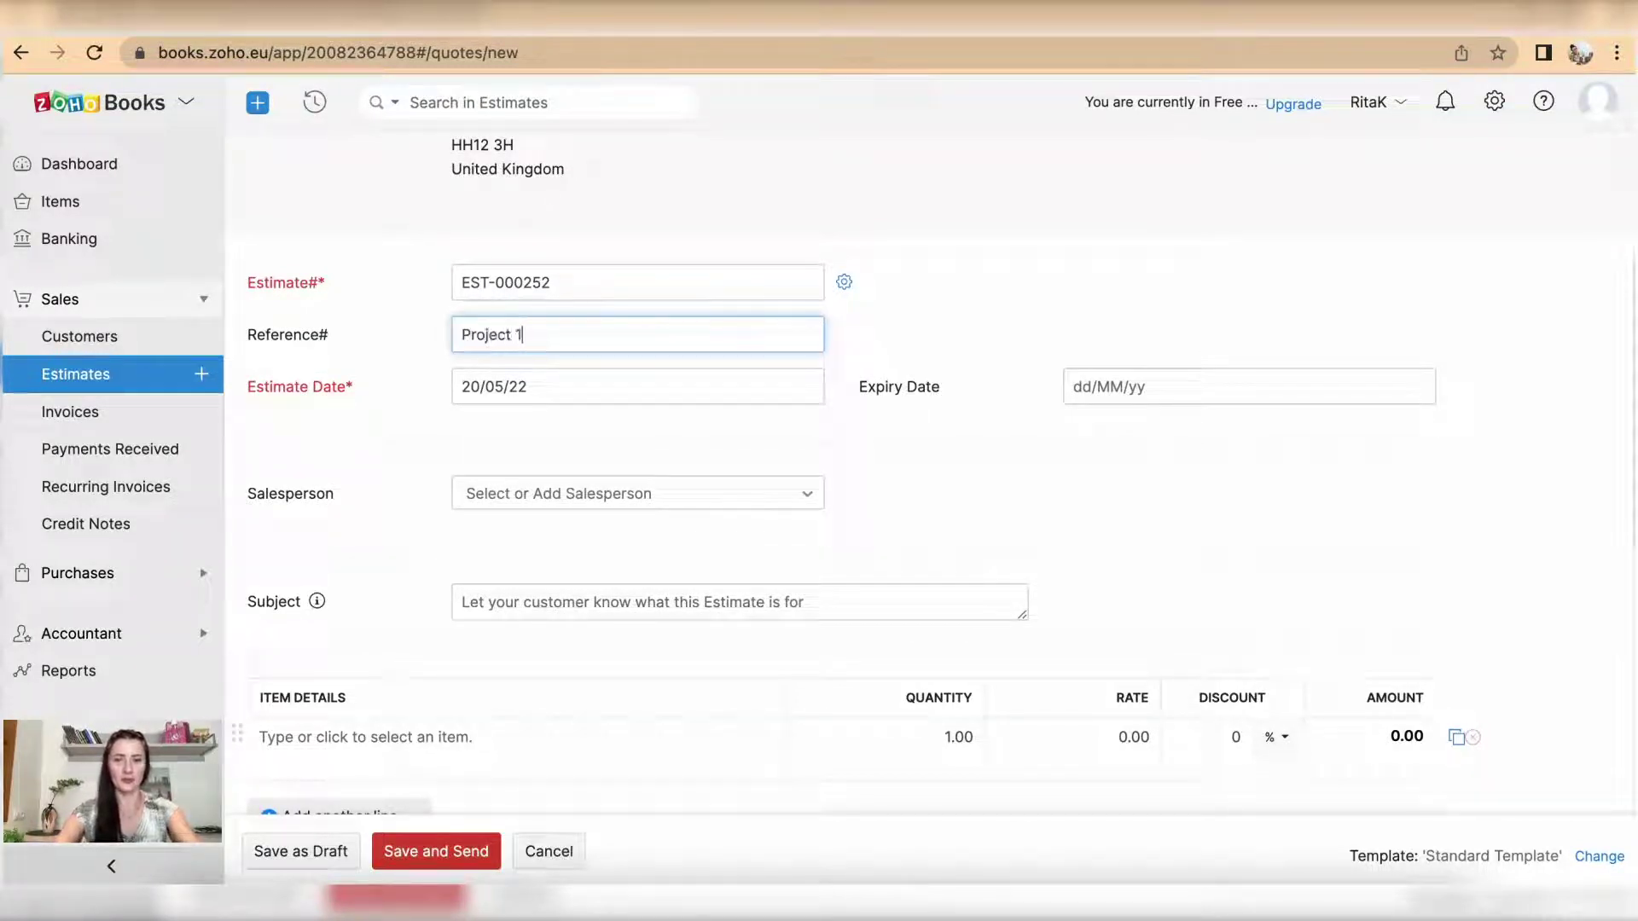
click(604, 390)
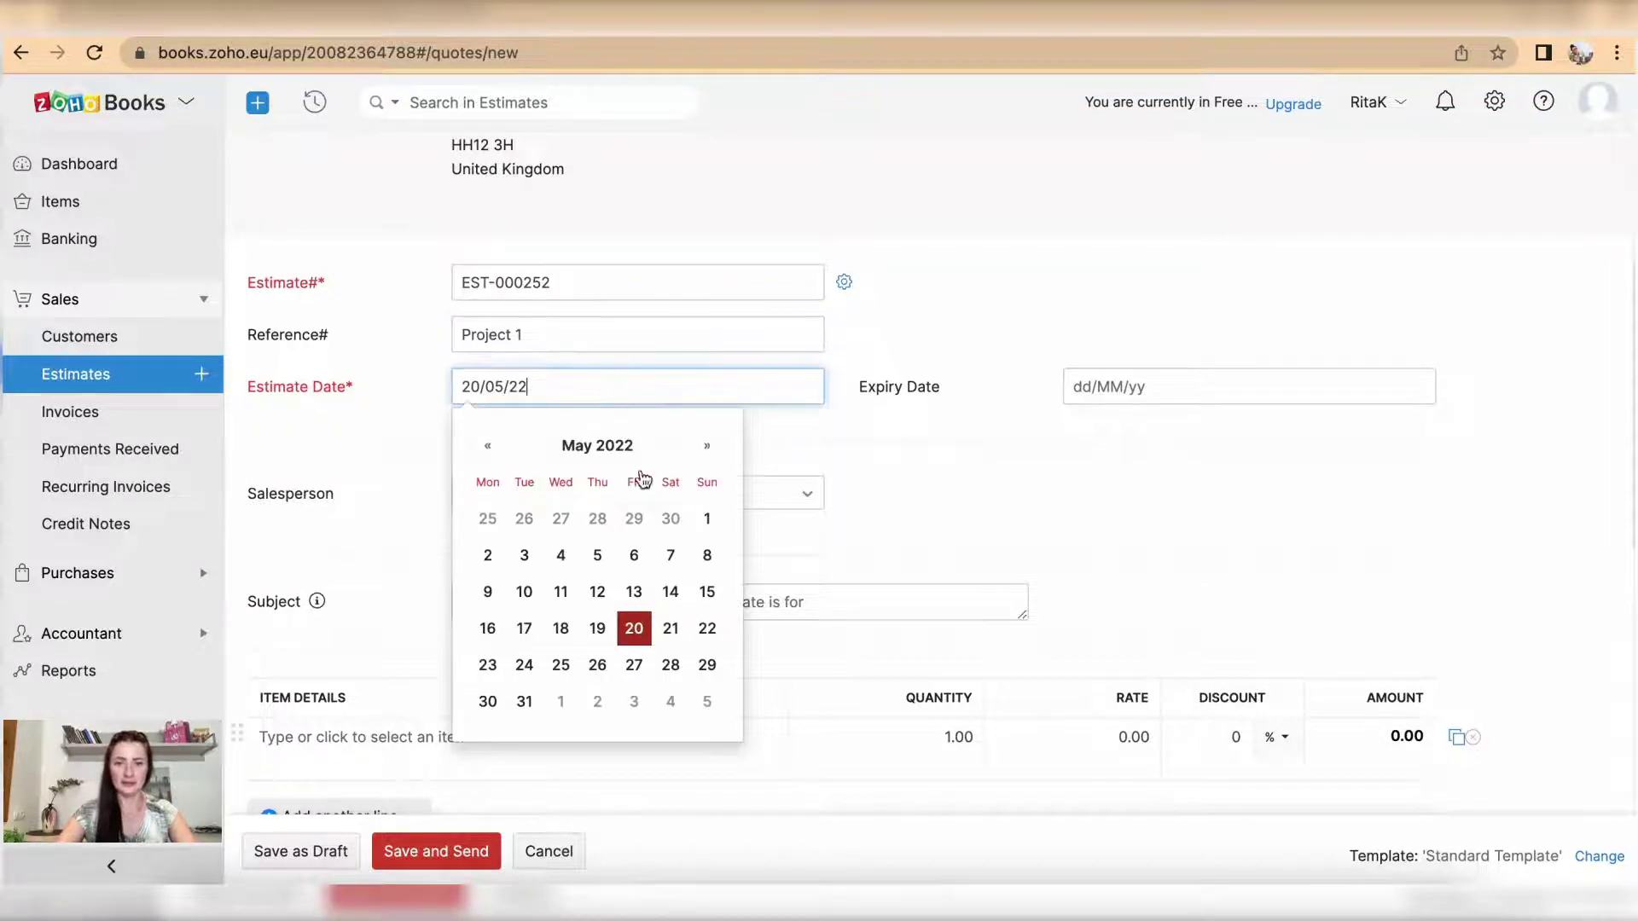
click(634, 592)
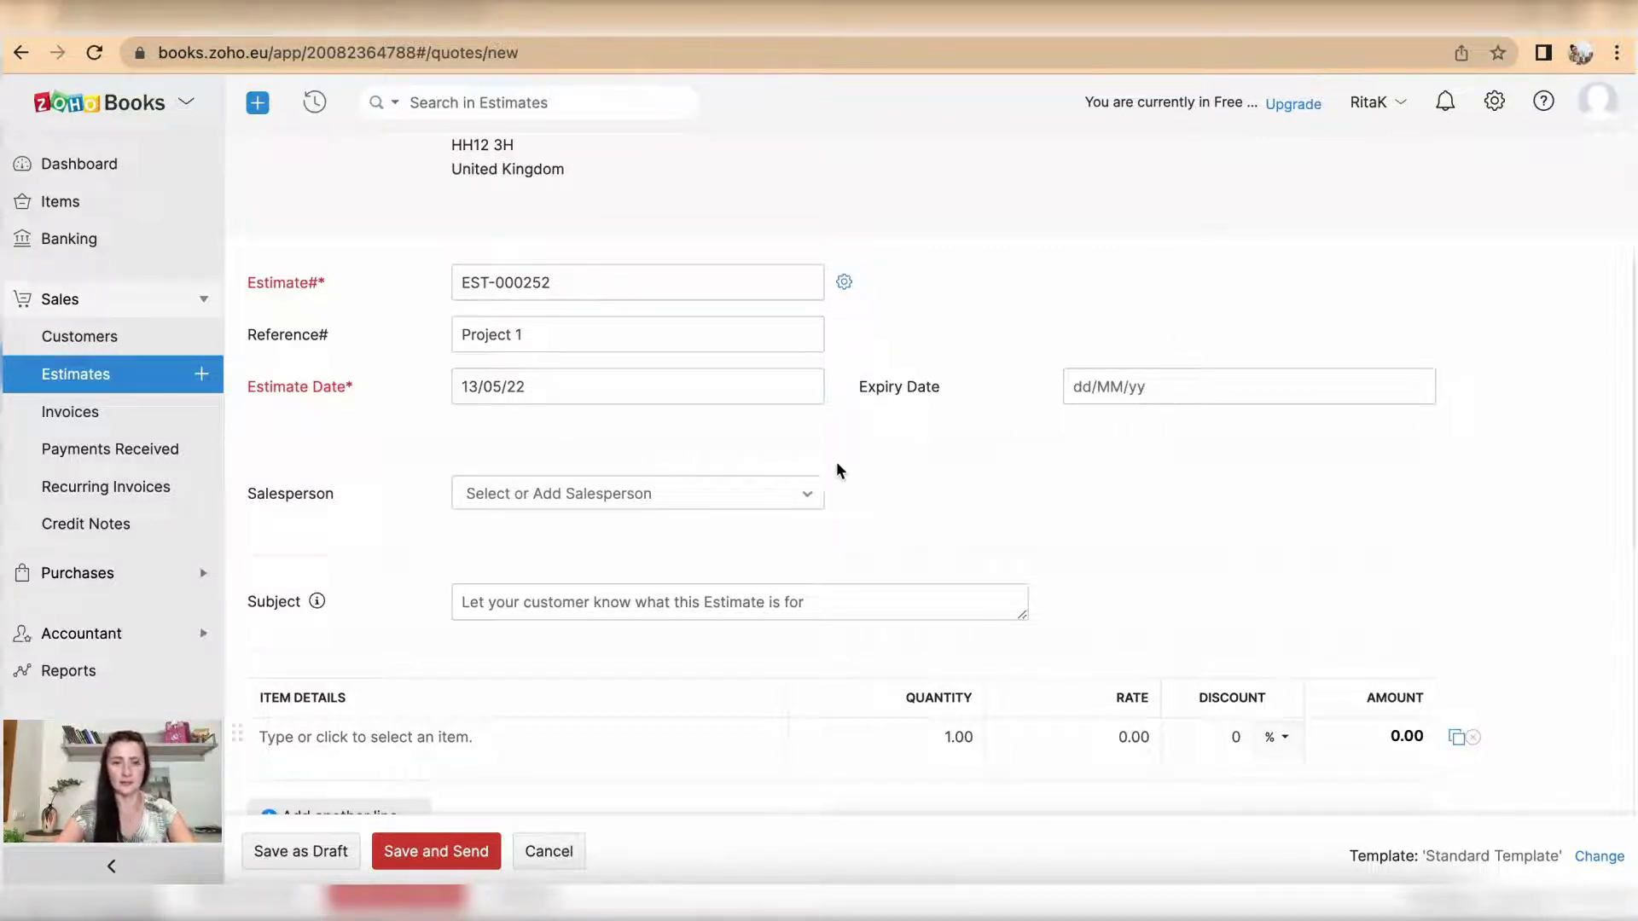
scroll(853, 503, down, 1)
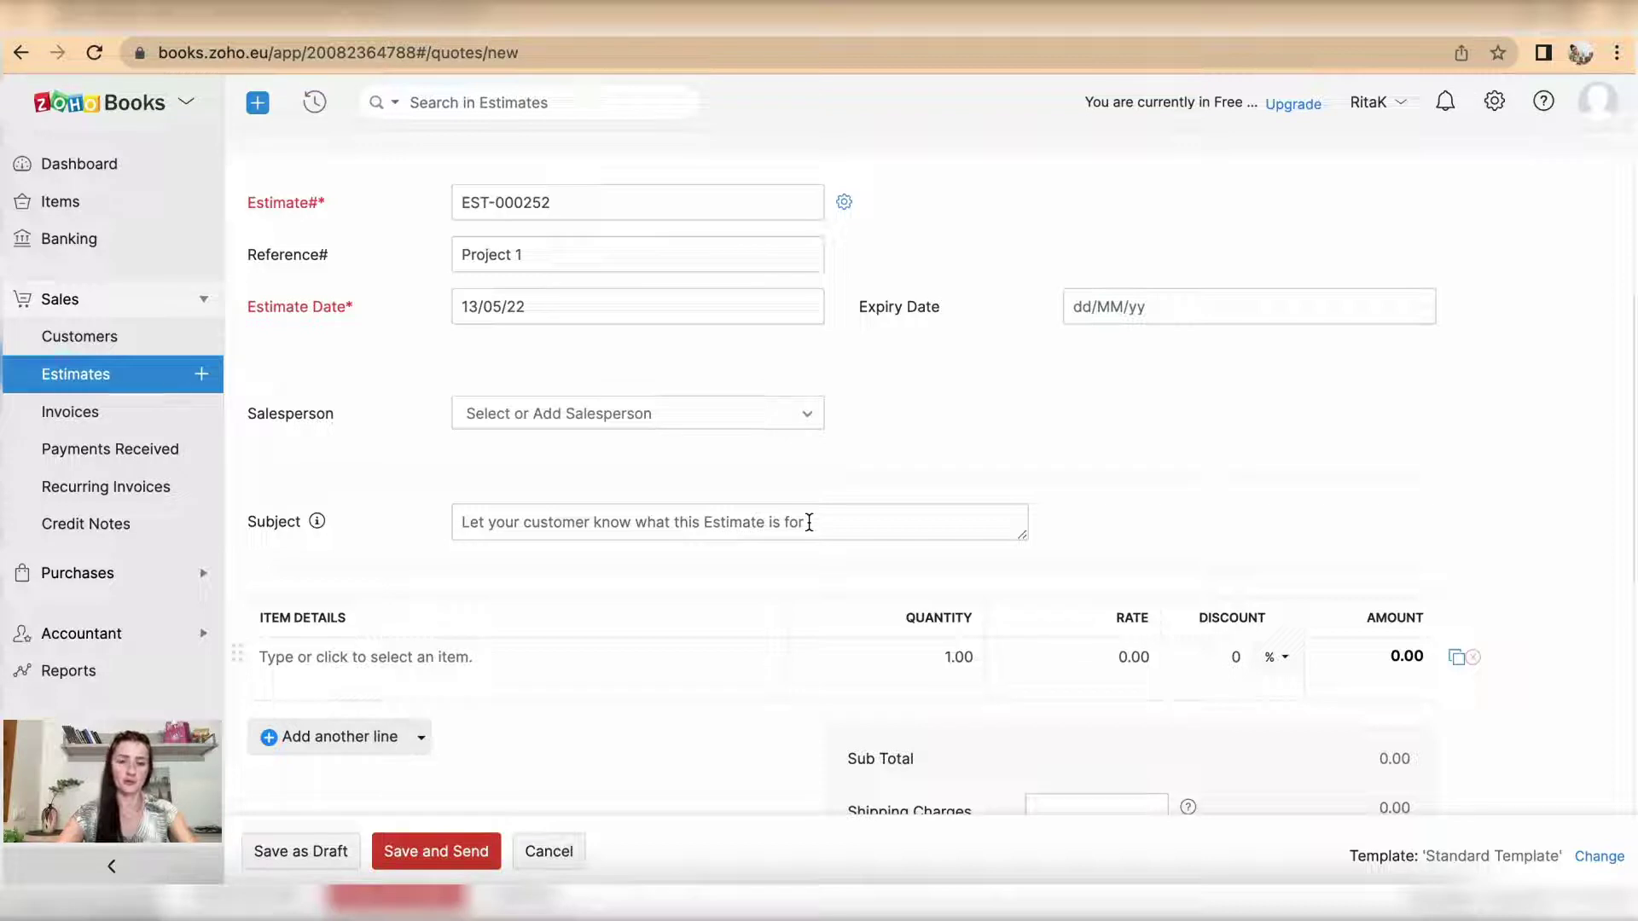
click(808, 516)
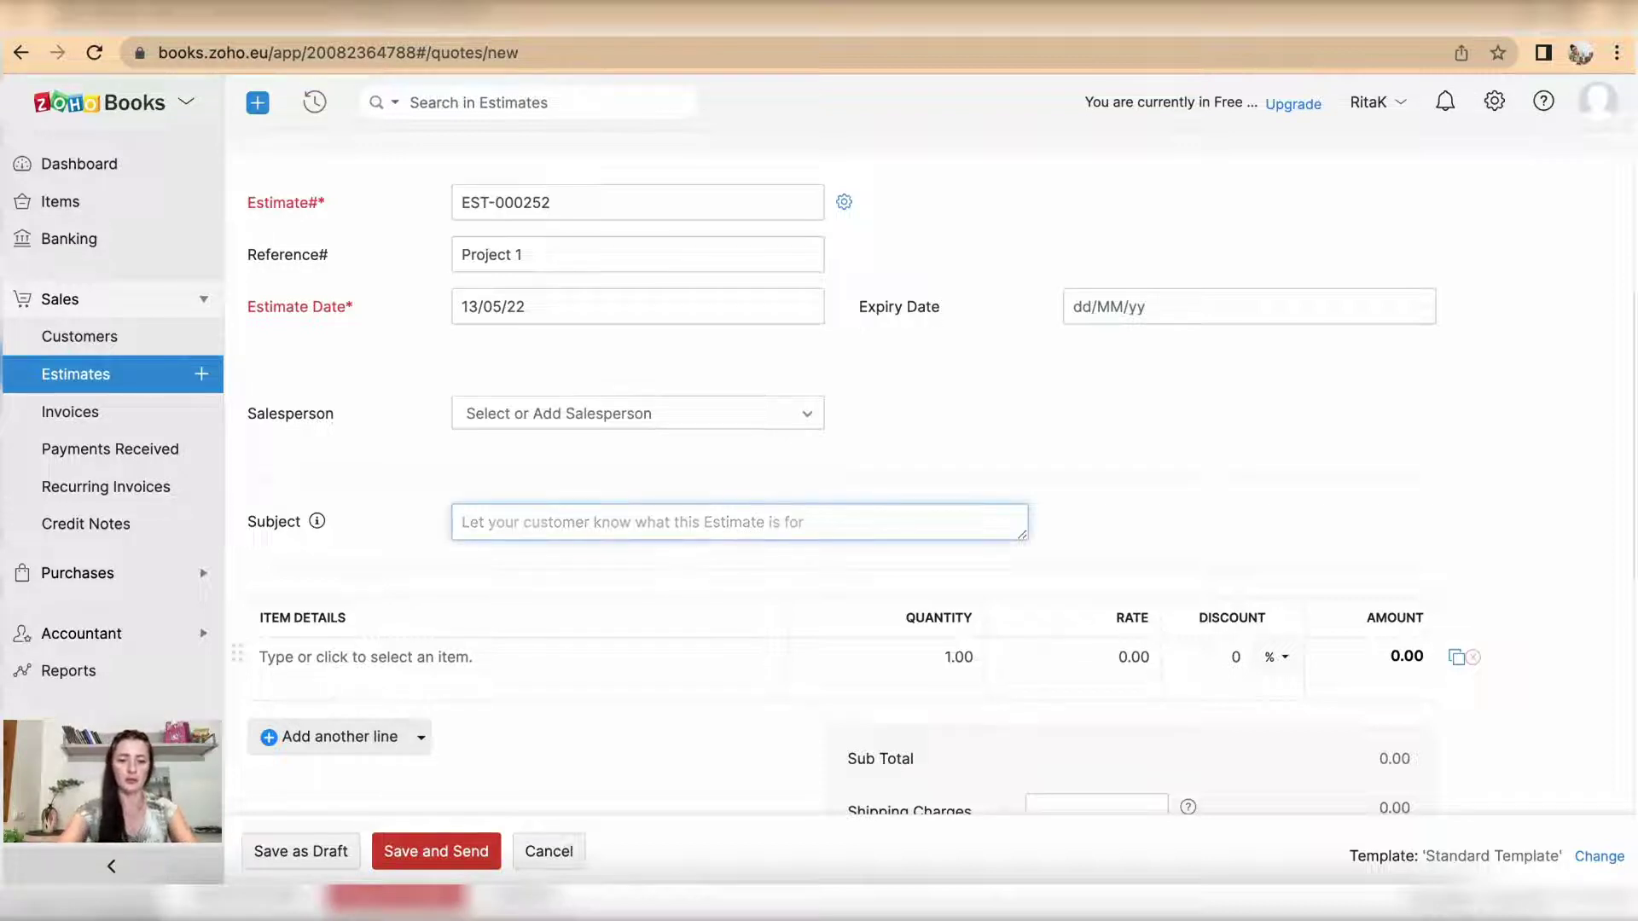
text(Event)
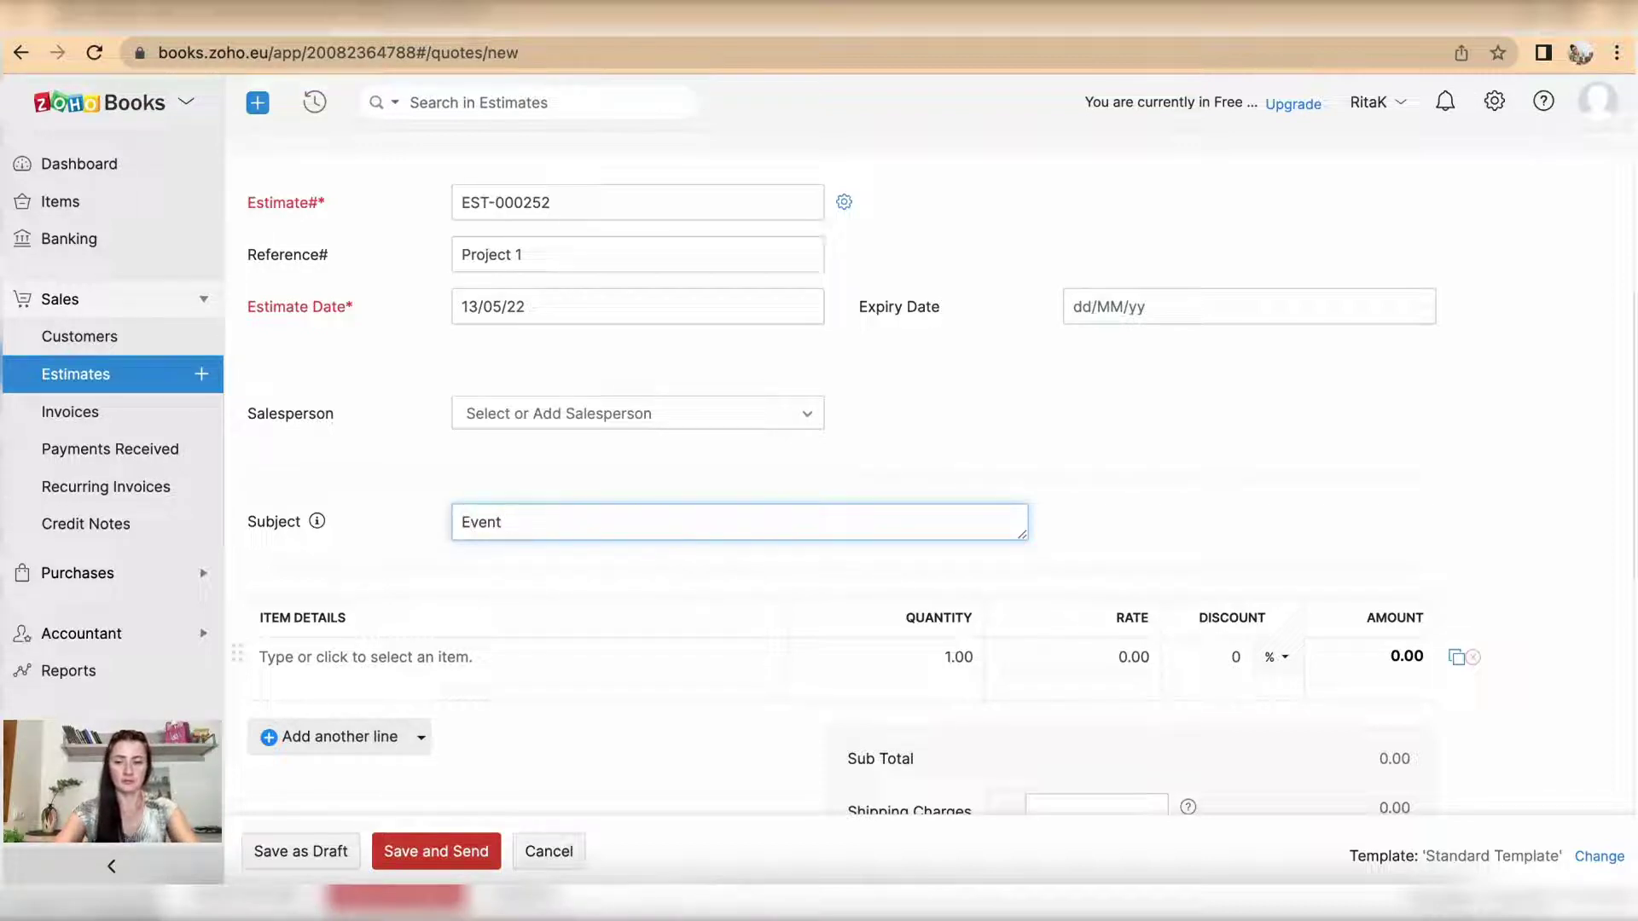
text( p)
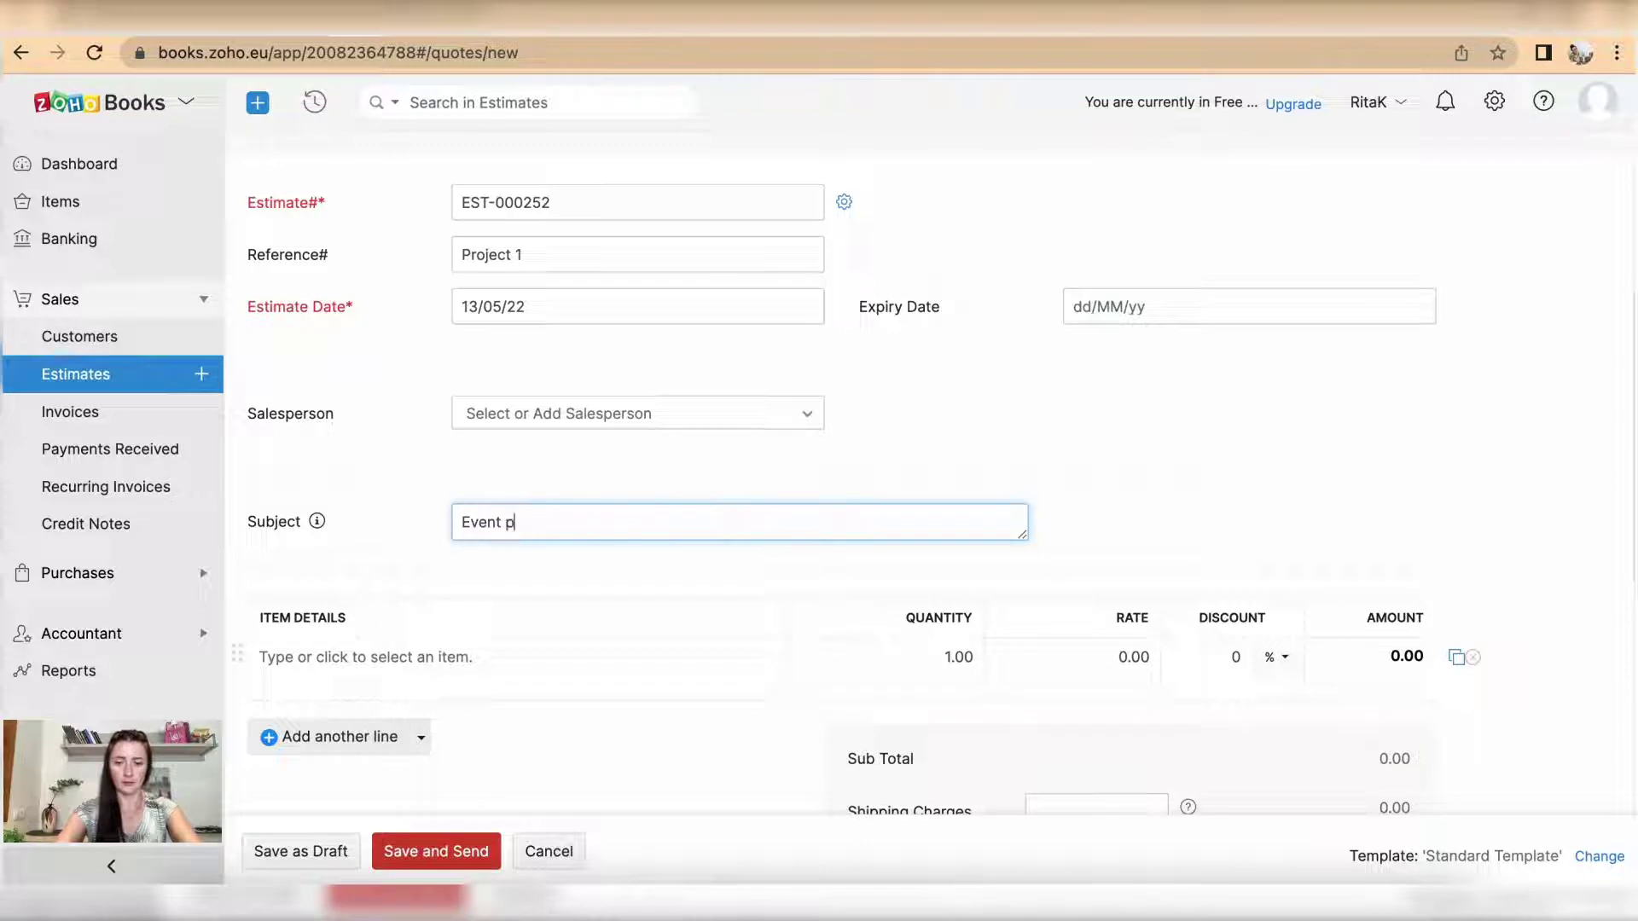
text(lan)
scroll(998, 580, down, 2)
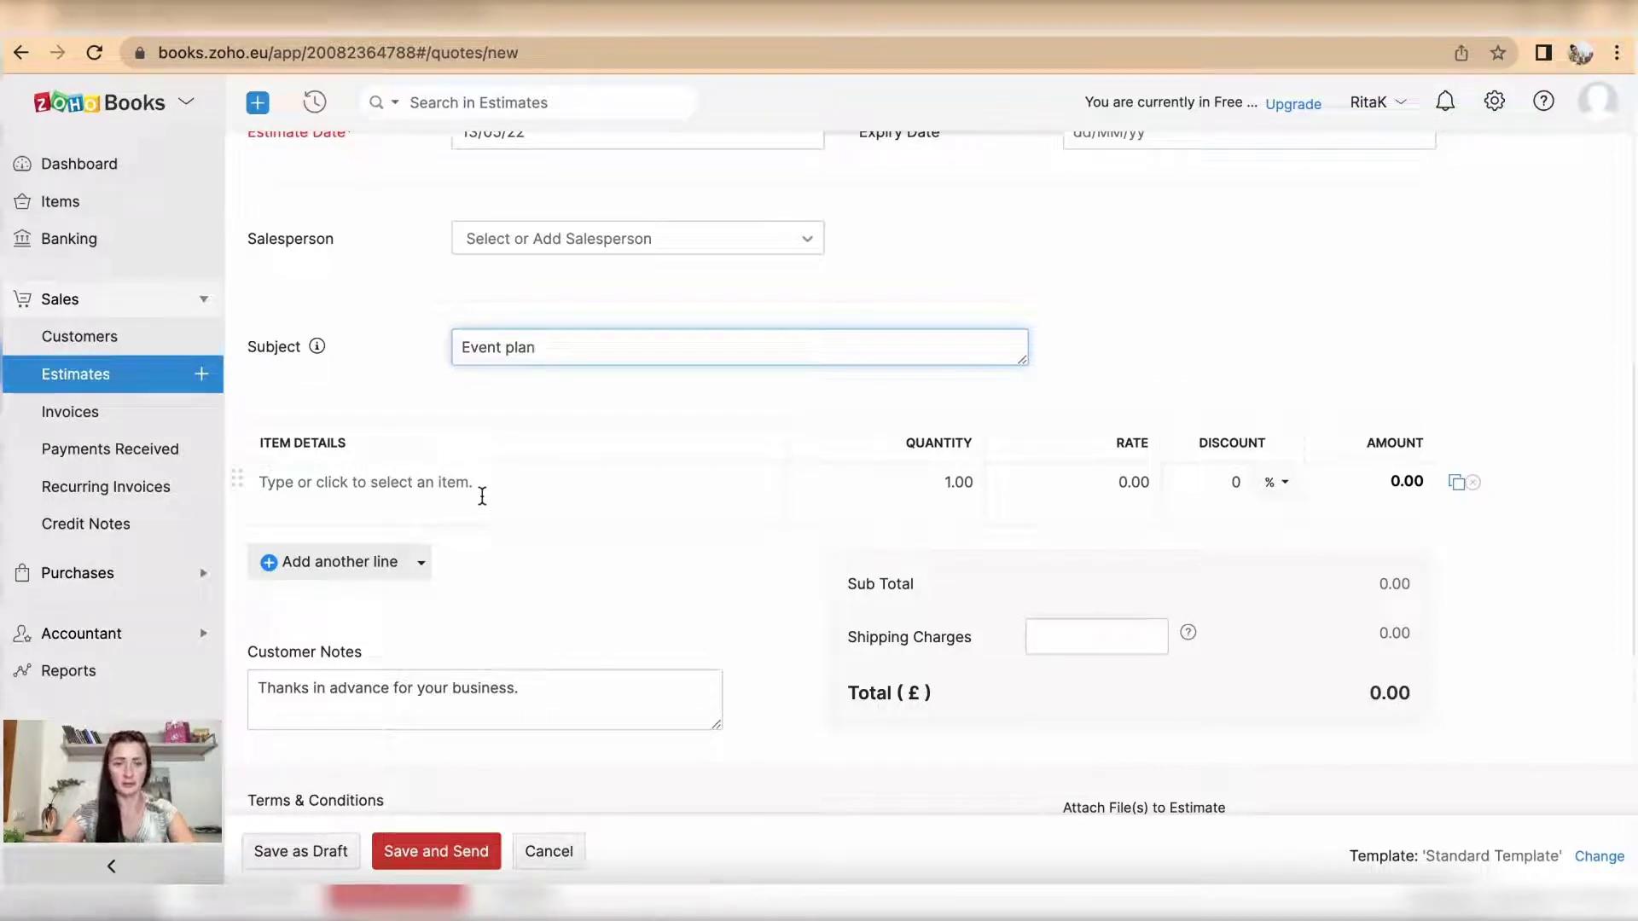
Step: Add Events 1 as the first line item and change its rate from 2500 to 1200
click(482, 496)
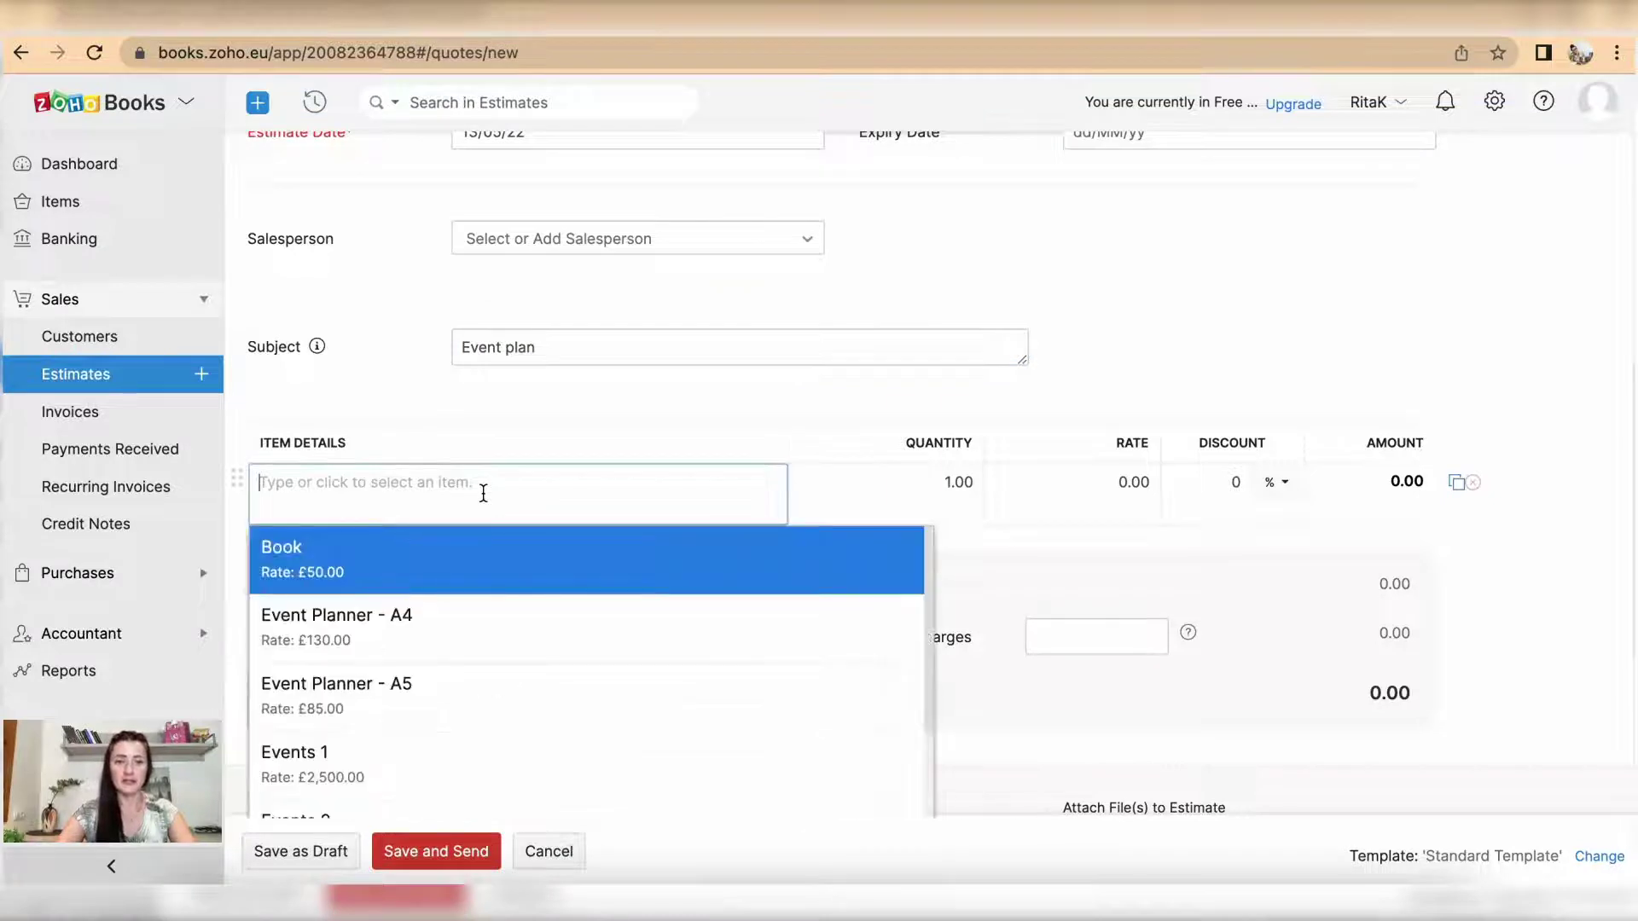
scroll(483, 493, down, 3)
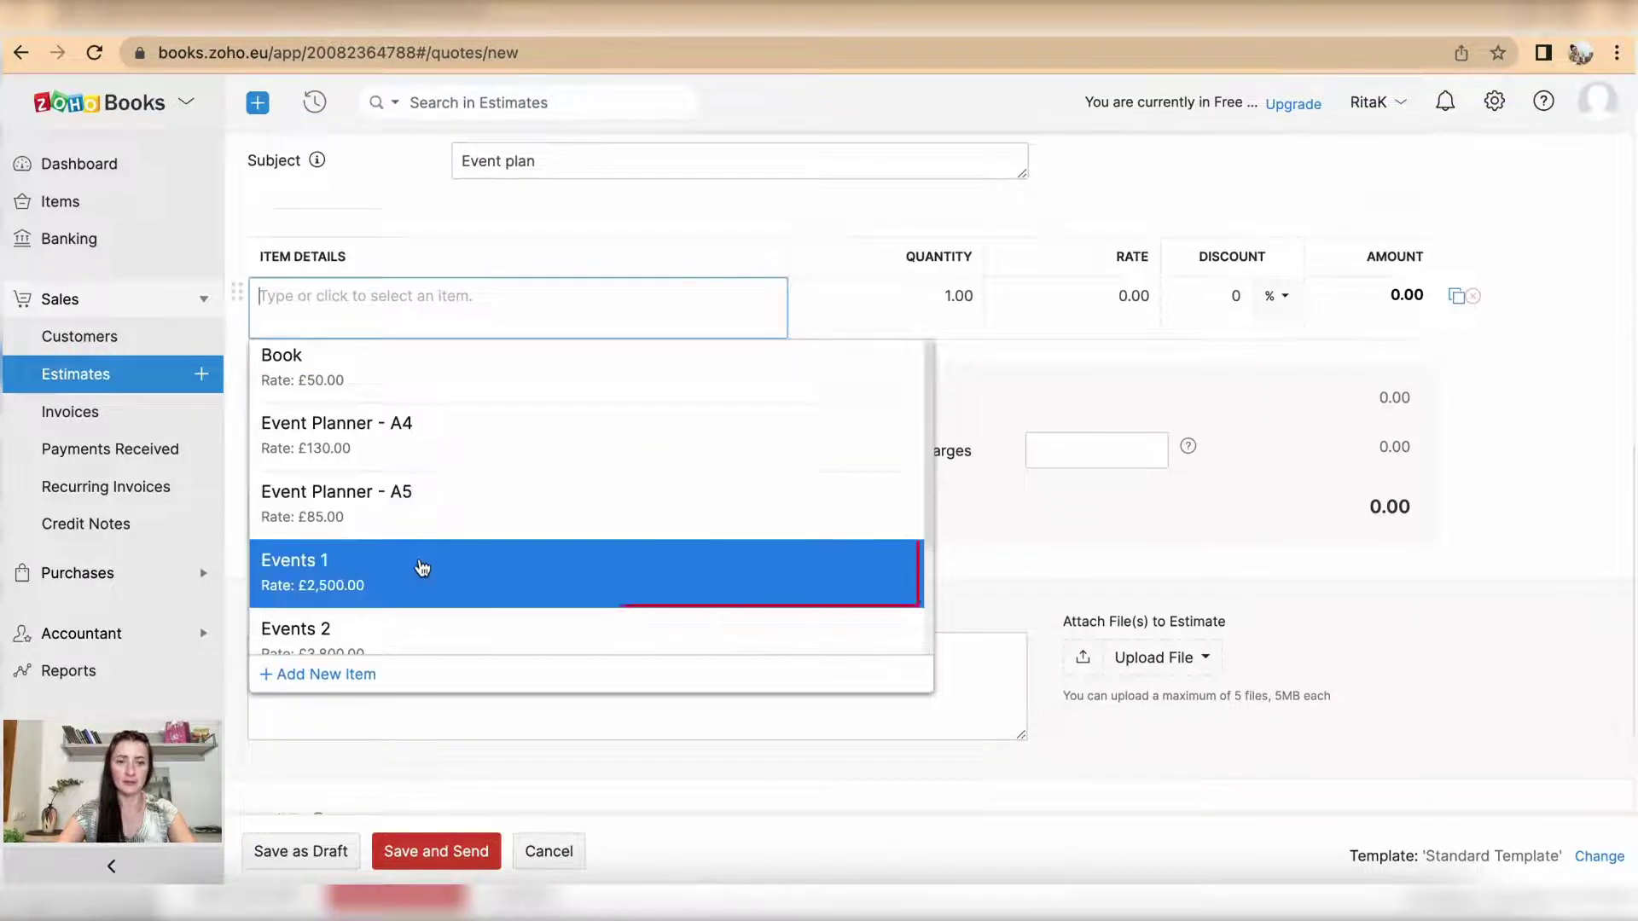
click(422, 567)
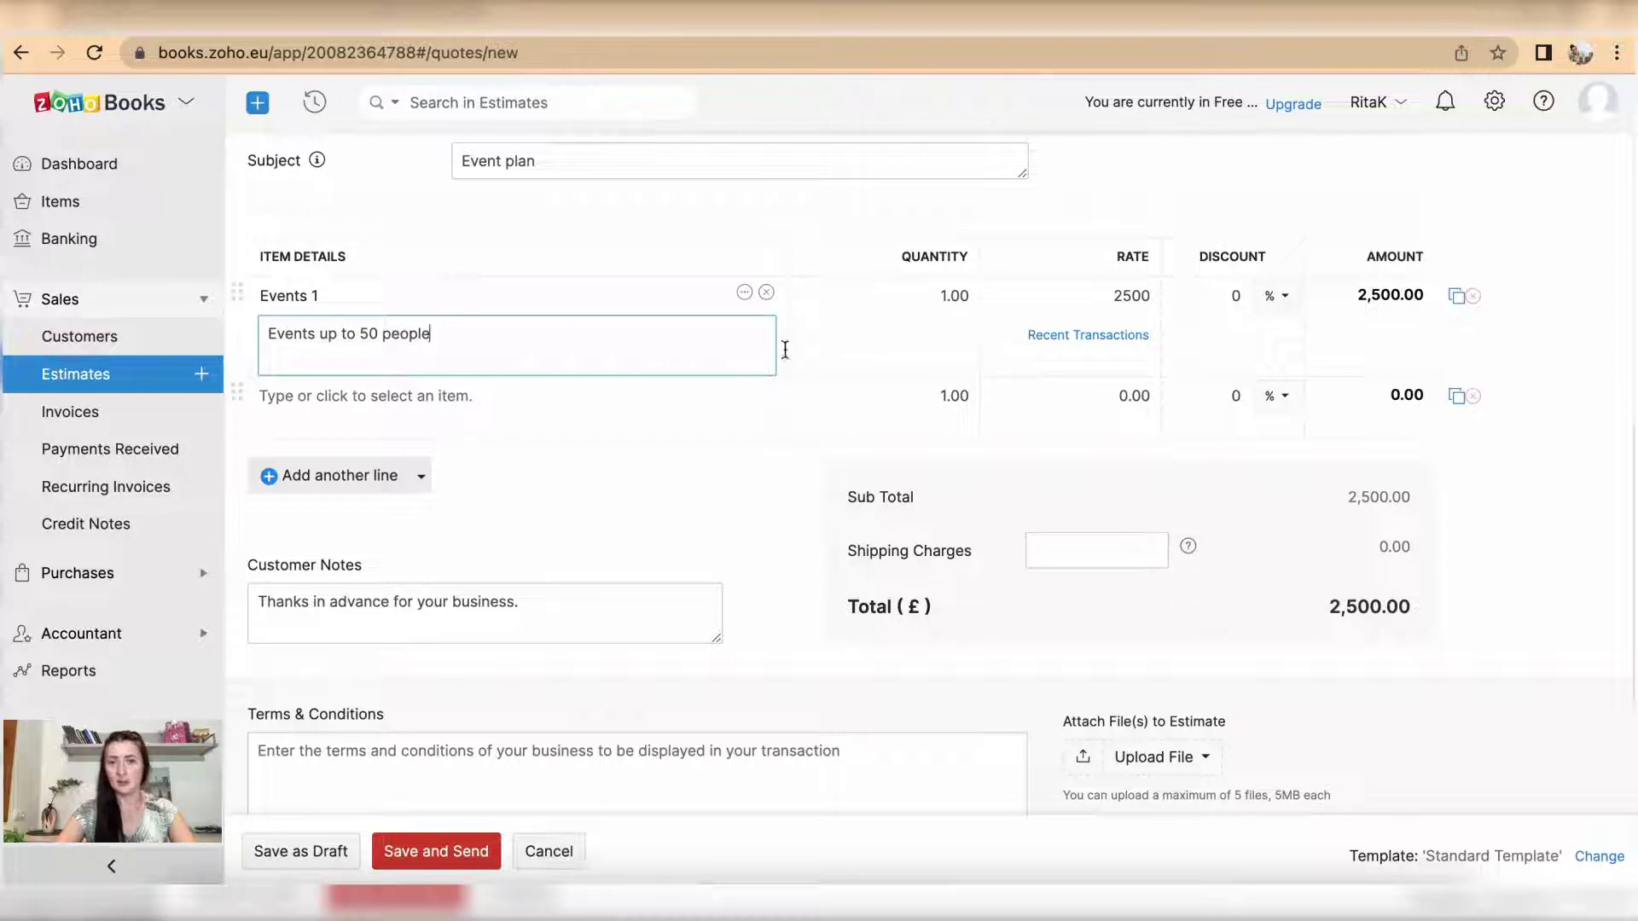
click(1096, 300)
drag(1096, 302, 1177, 299)
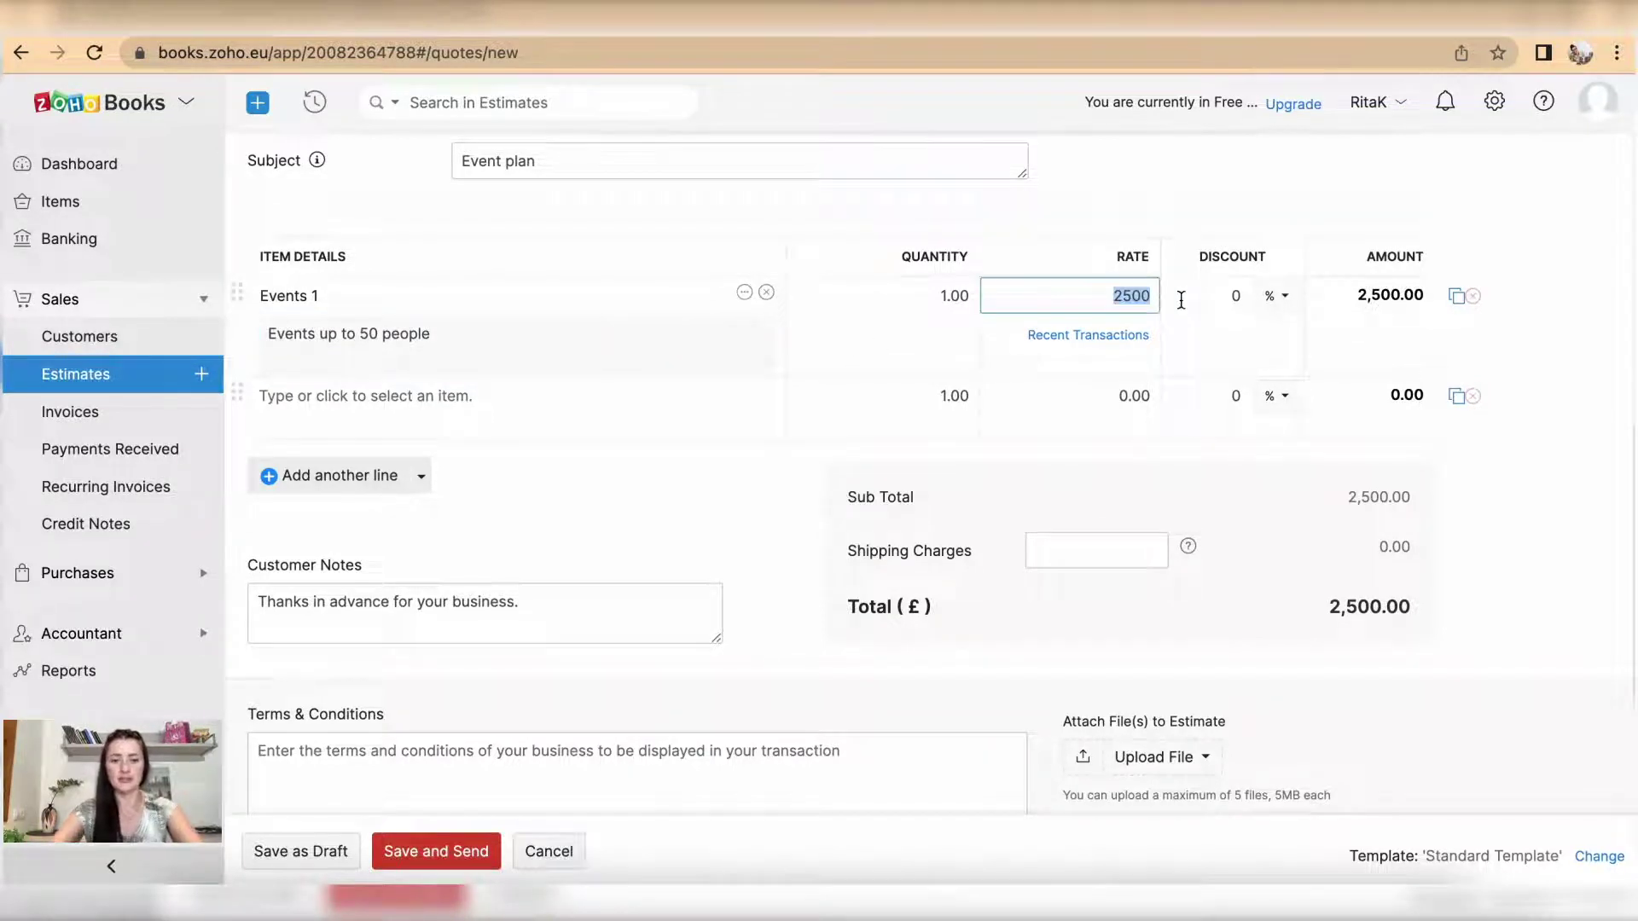
text(1200)
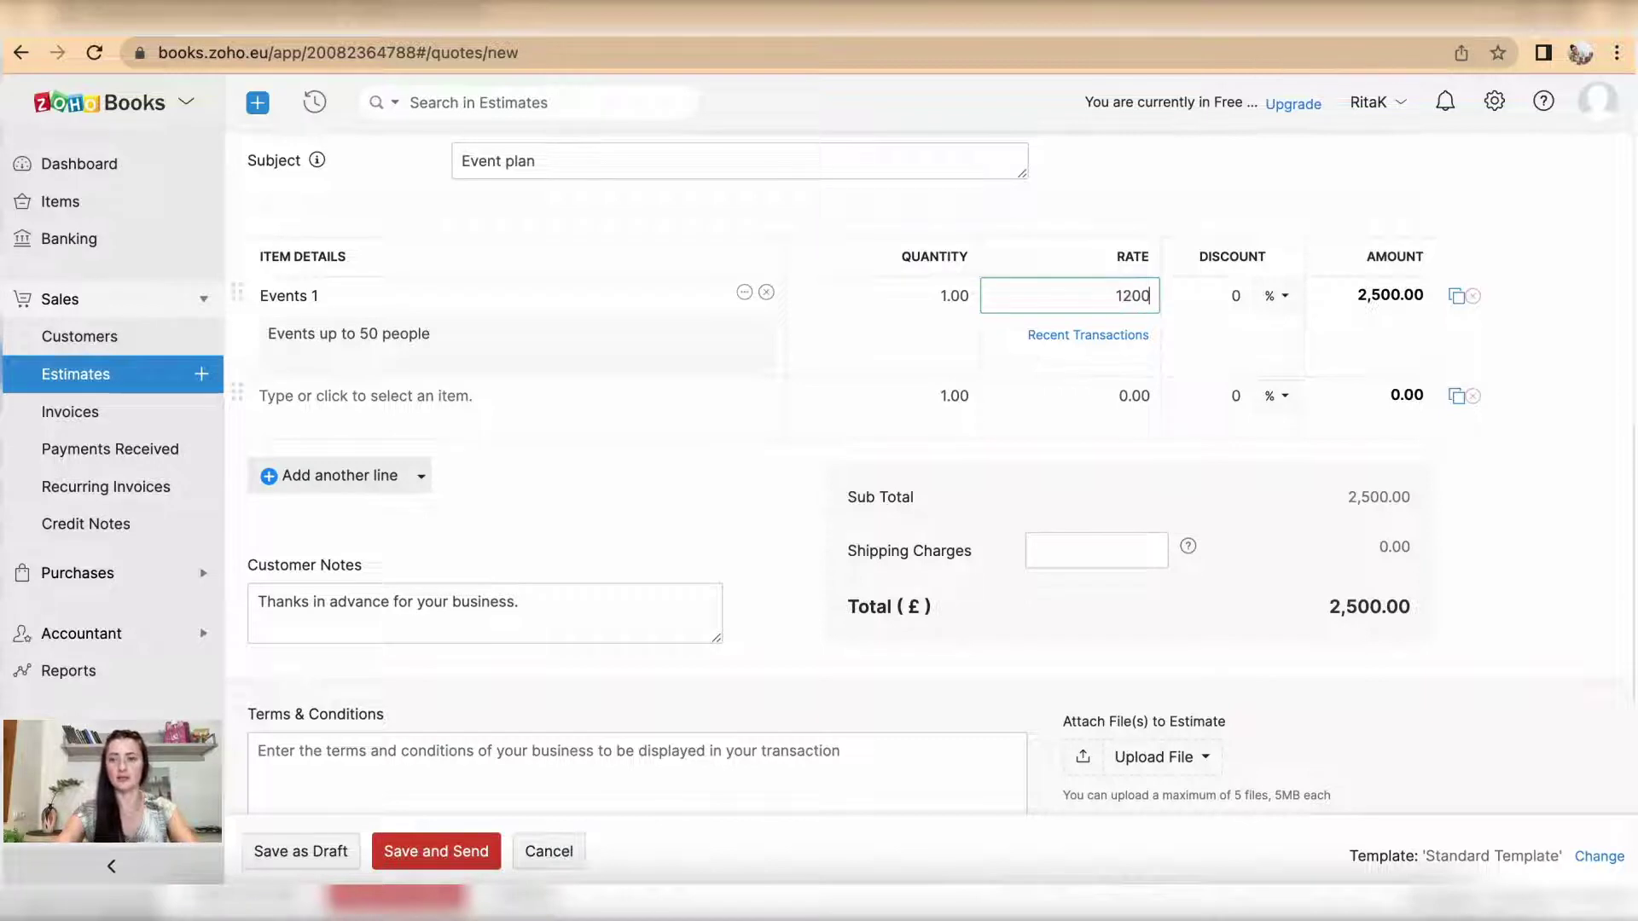
click(1224, 323)
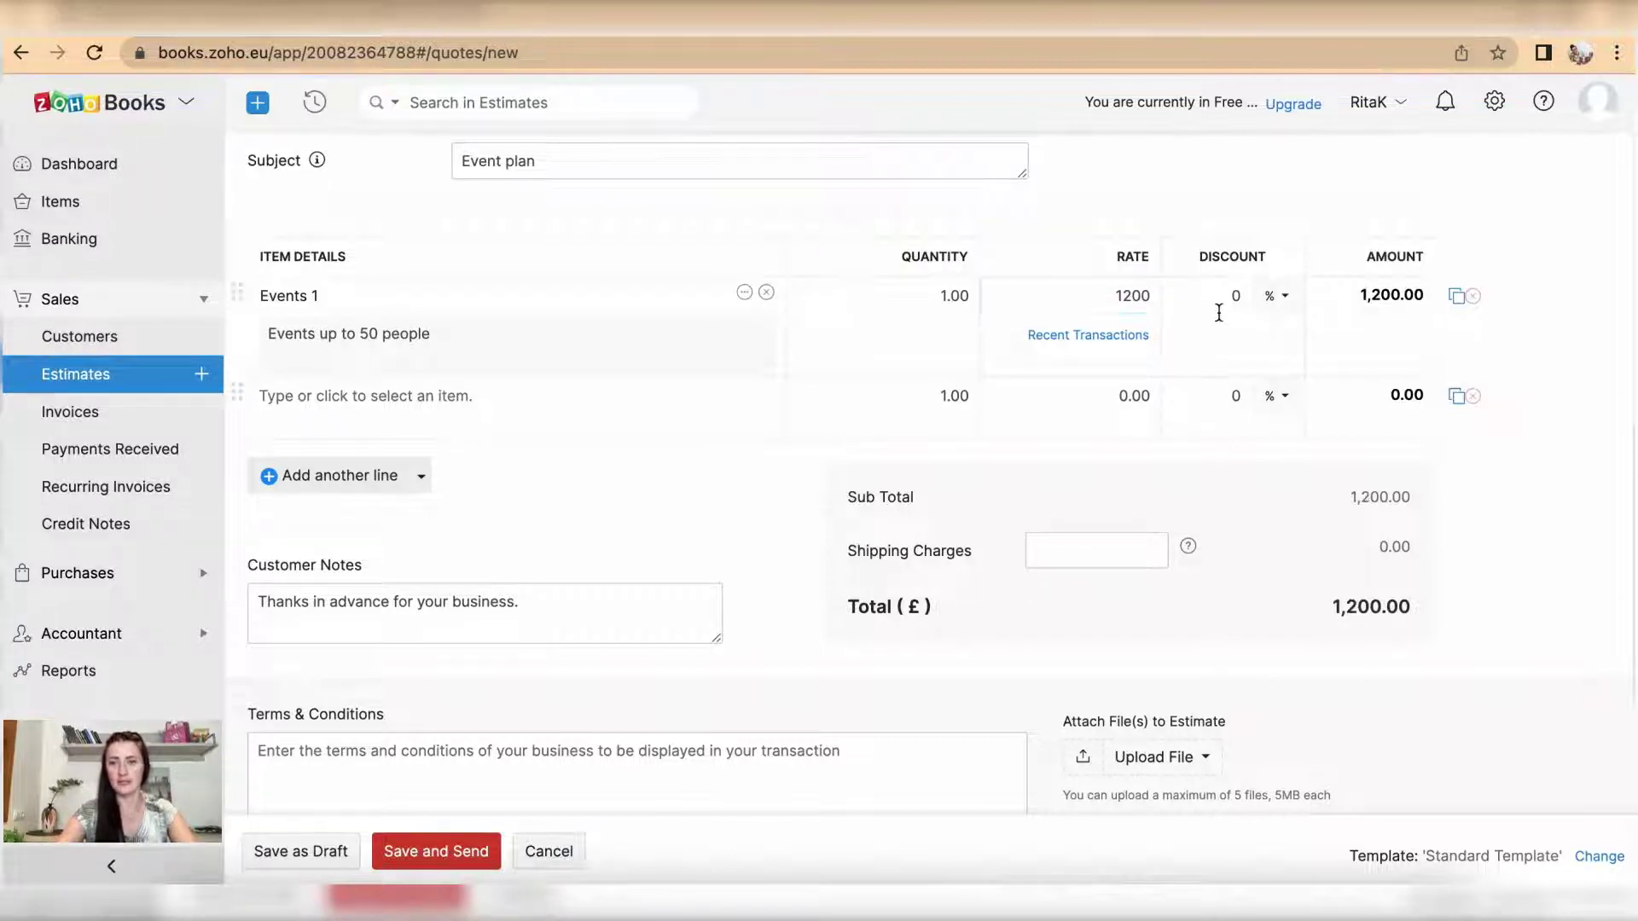
Step: Give Events 1 a flat £200 discount, bringing the total to £1,000.00
click(1280, 296)
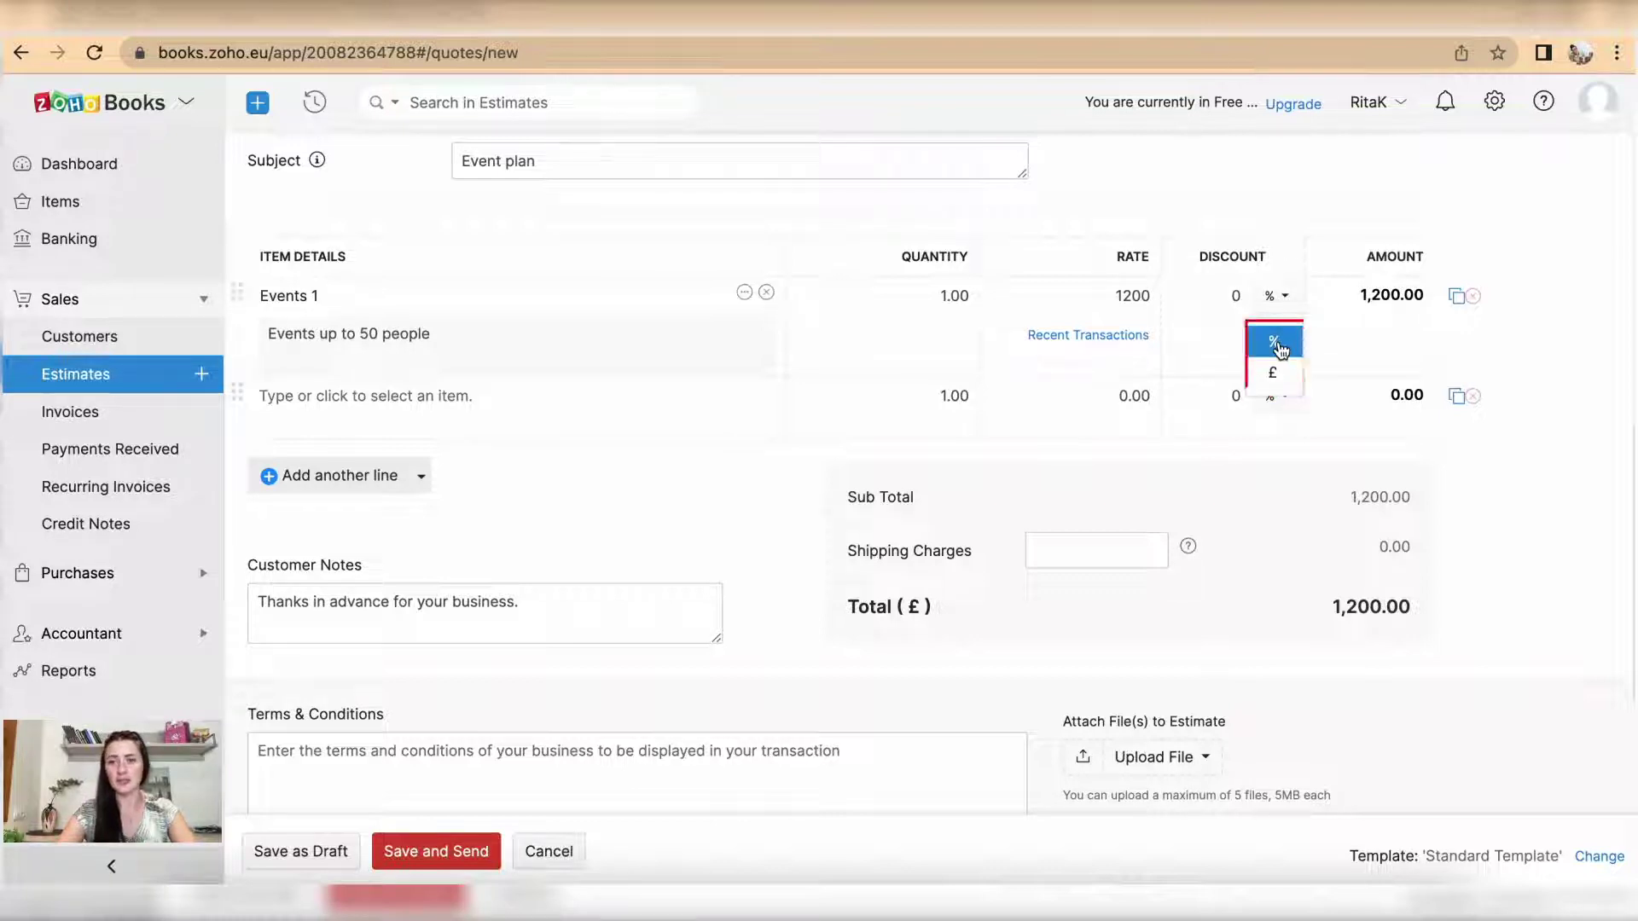
click(1273, 374)
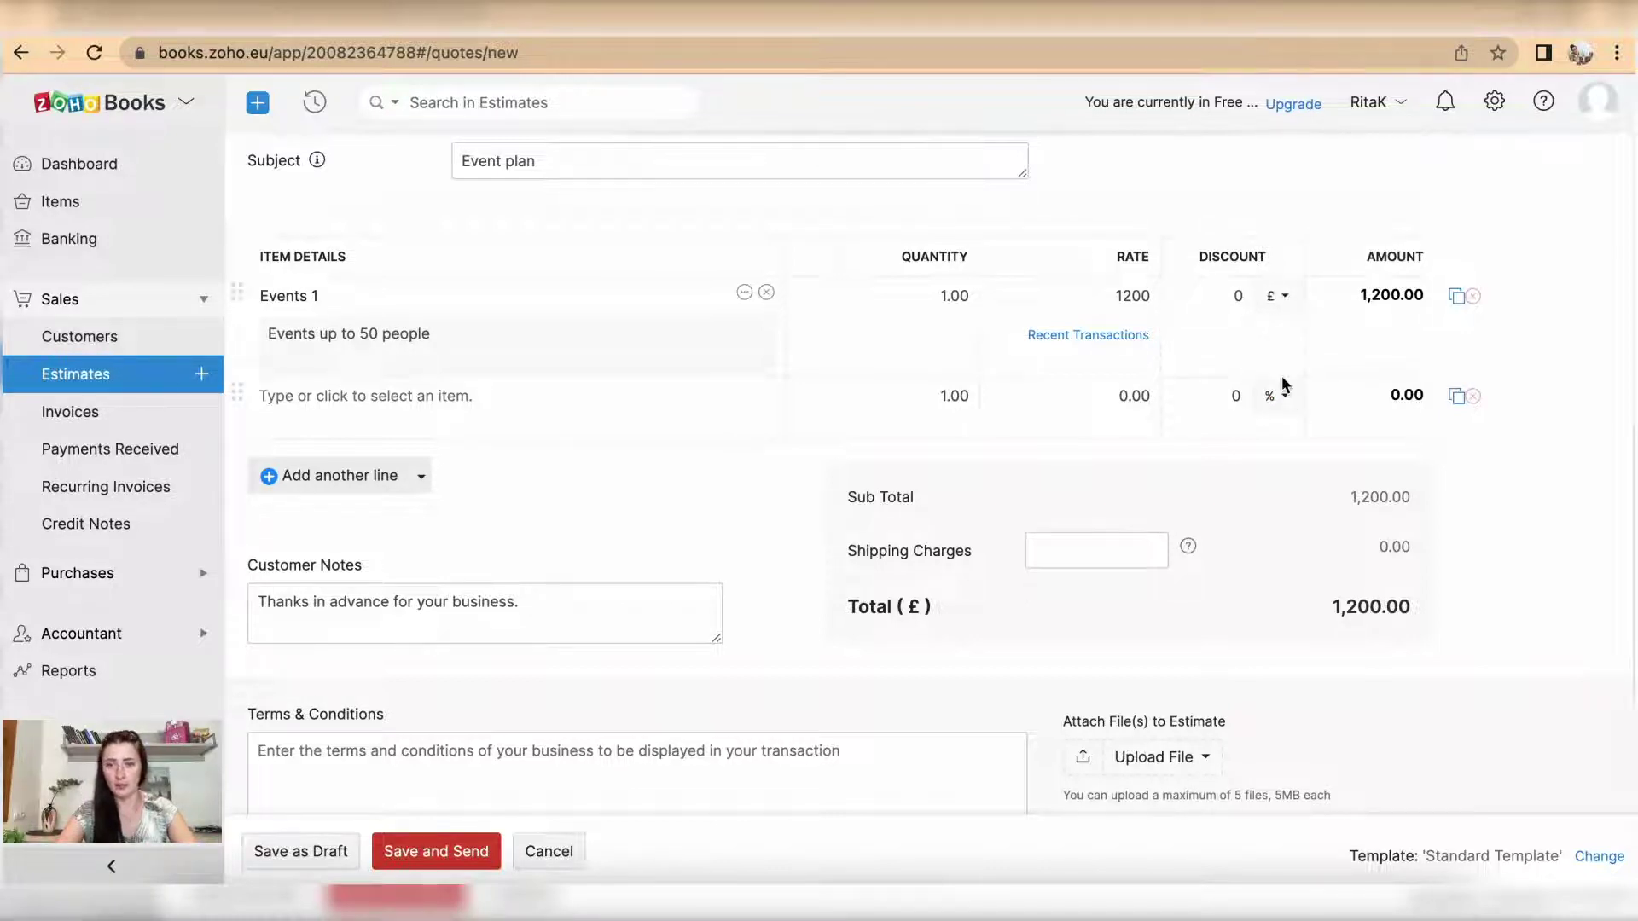
click(1236, 295)
text(200)
click(1287, 323)
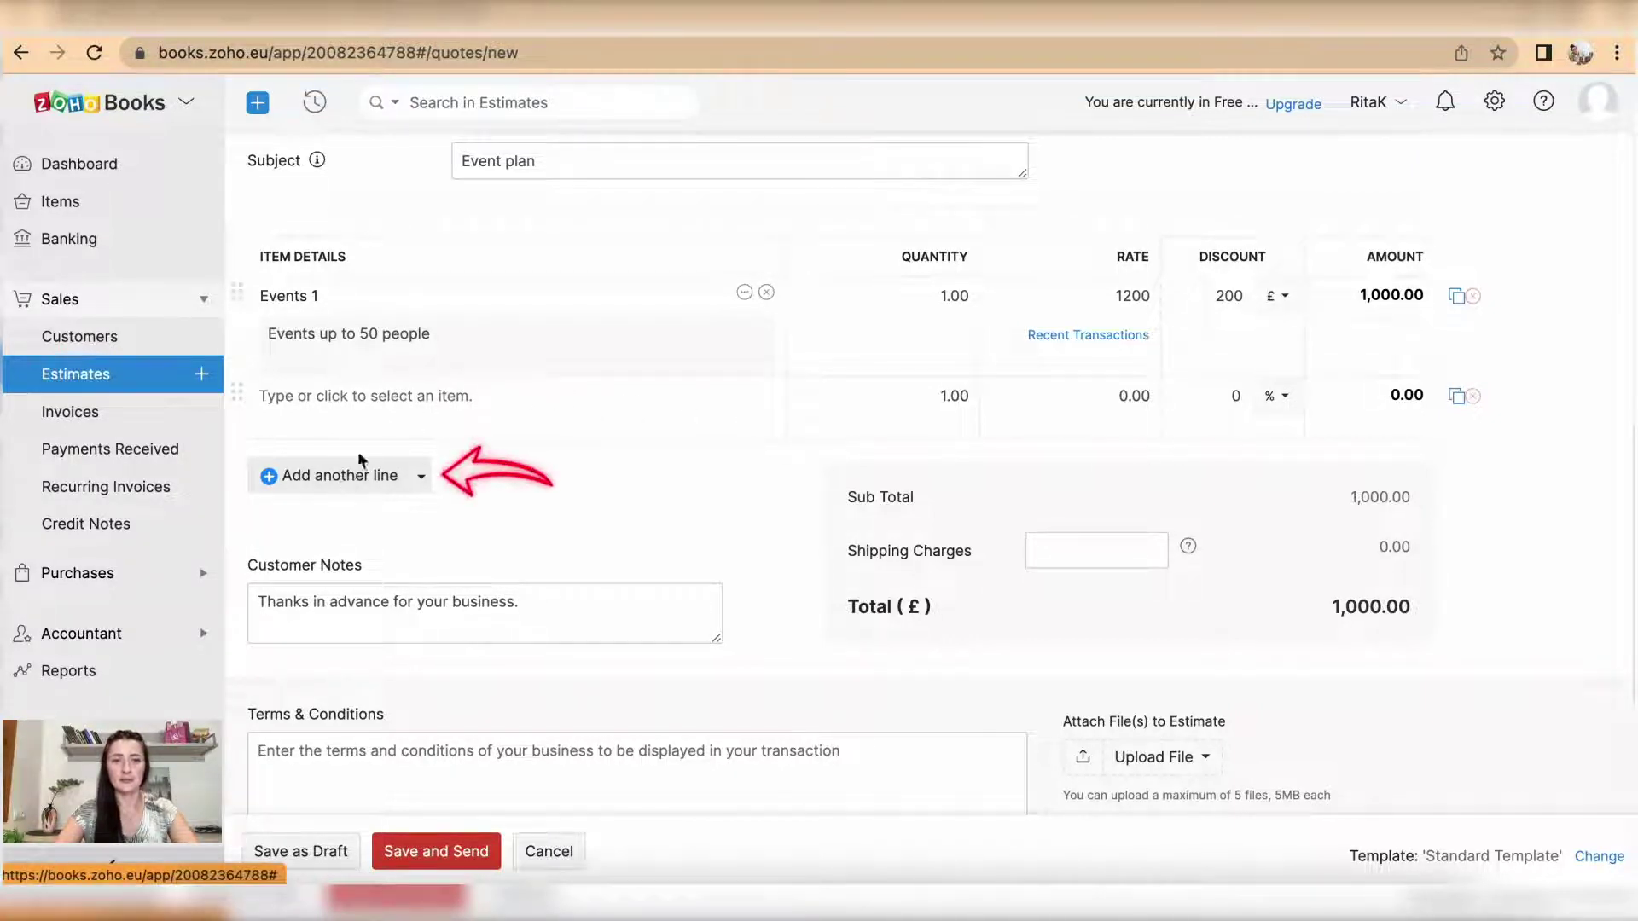
Step: Delete the empty second item row, leaving Events 1 as the only line
click(421, 478)
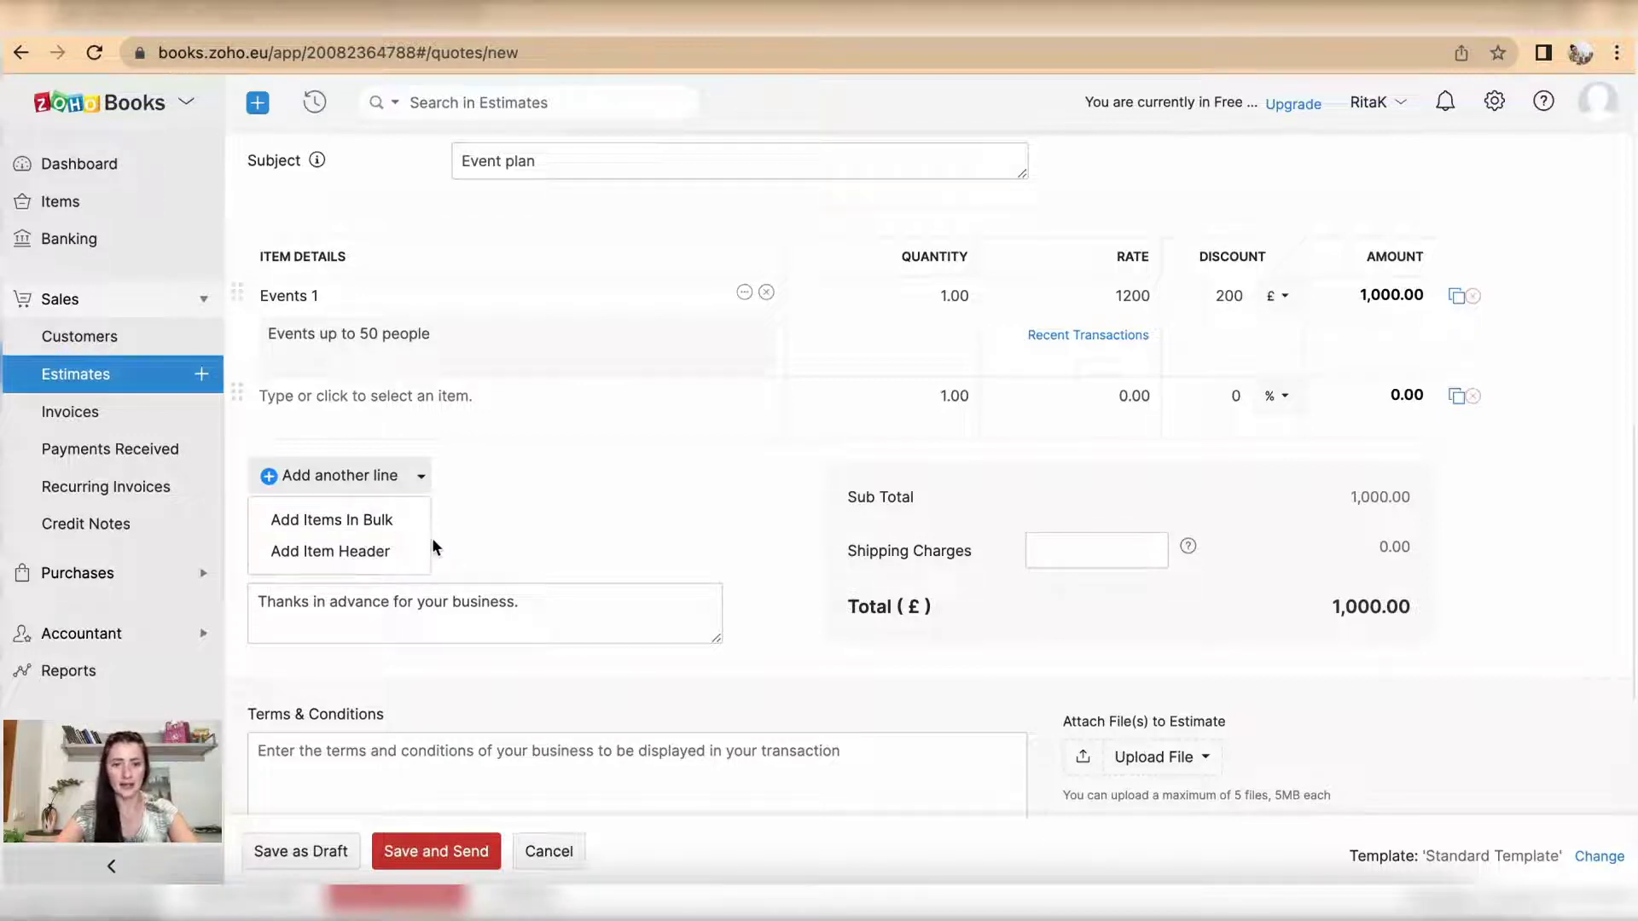
click(559, 484)
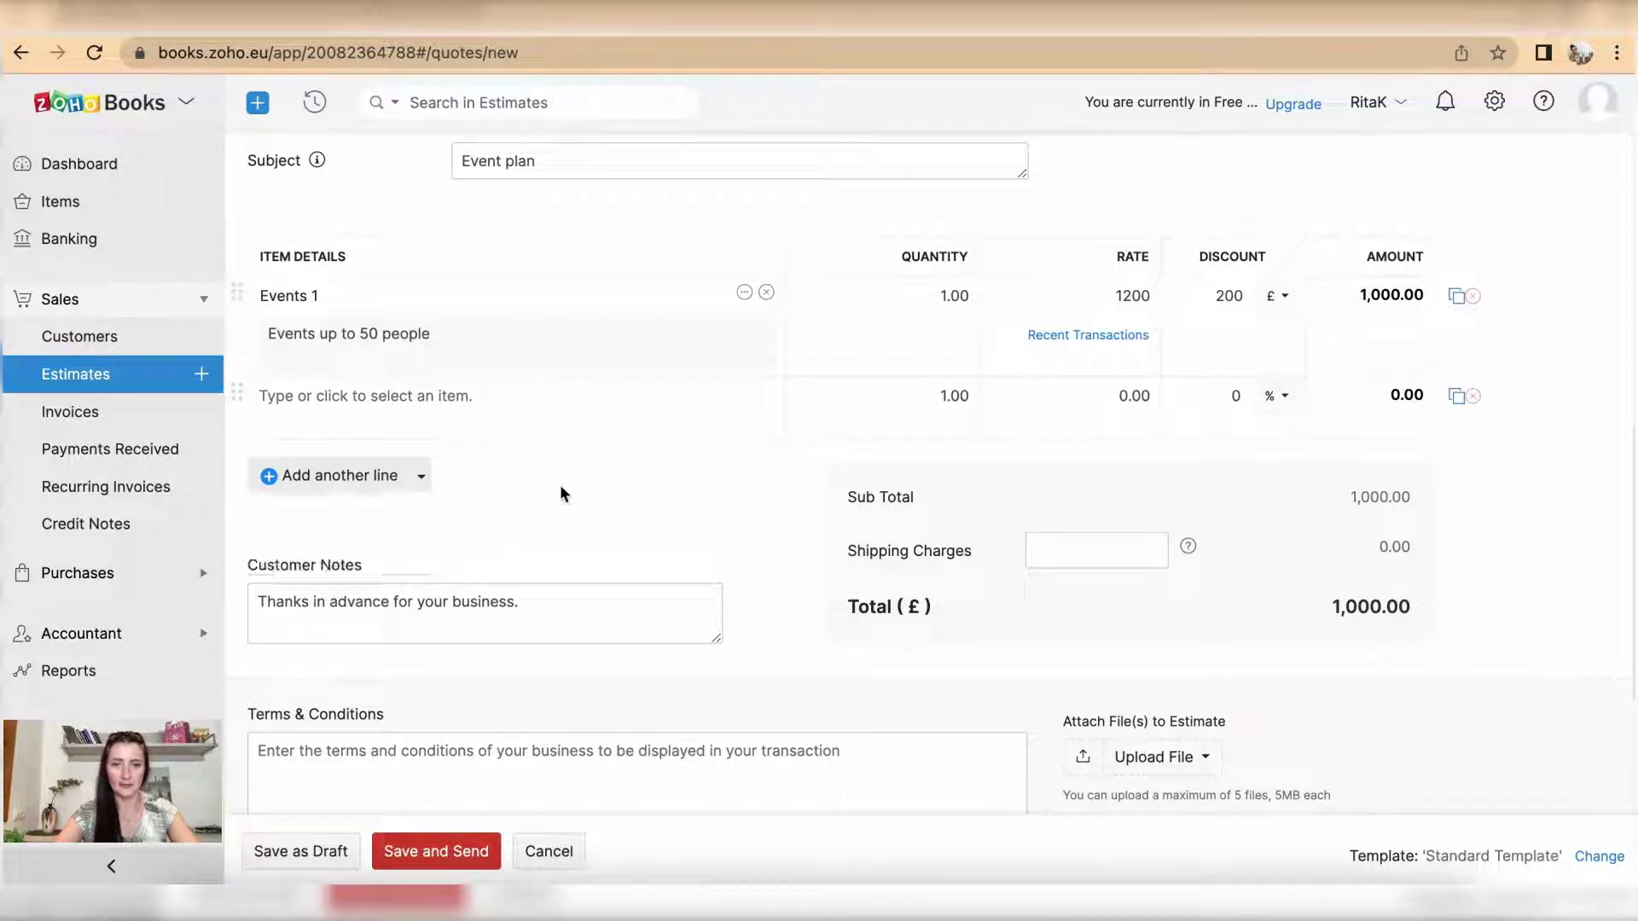
click(1474, 397)
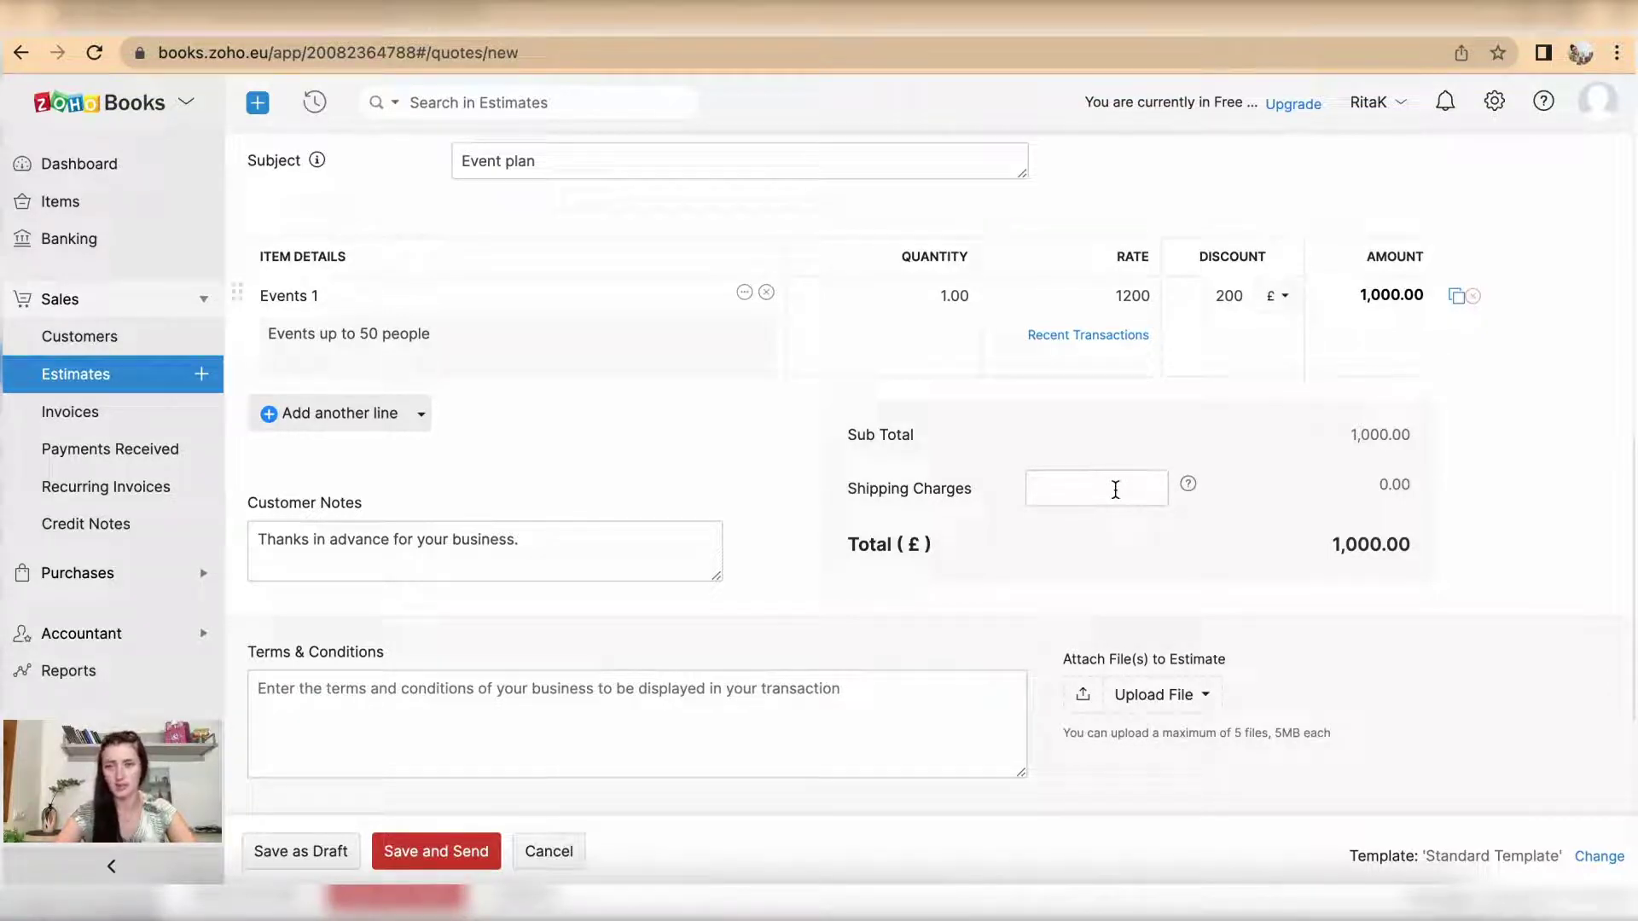
scroll(963, 688, down, 1)
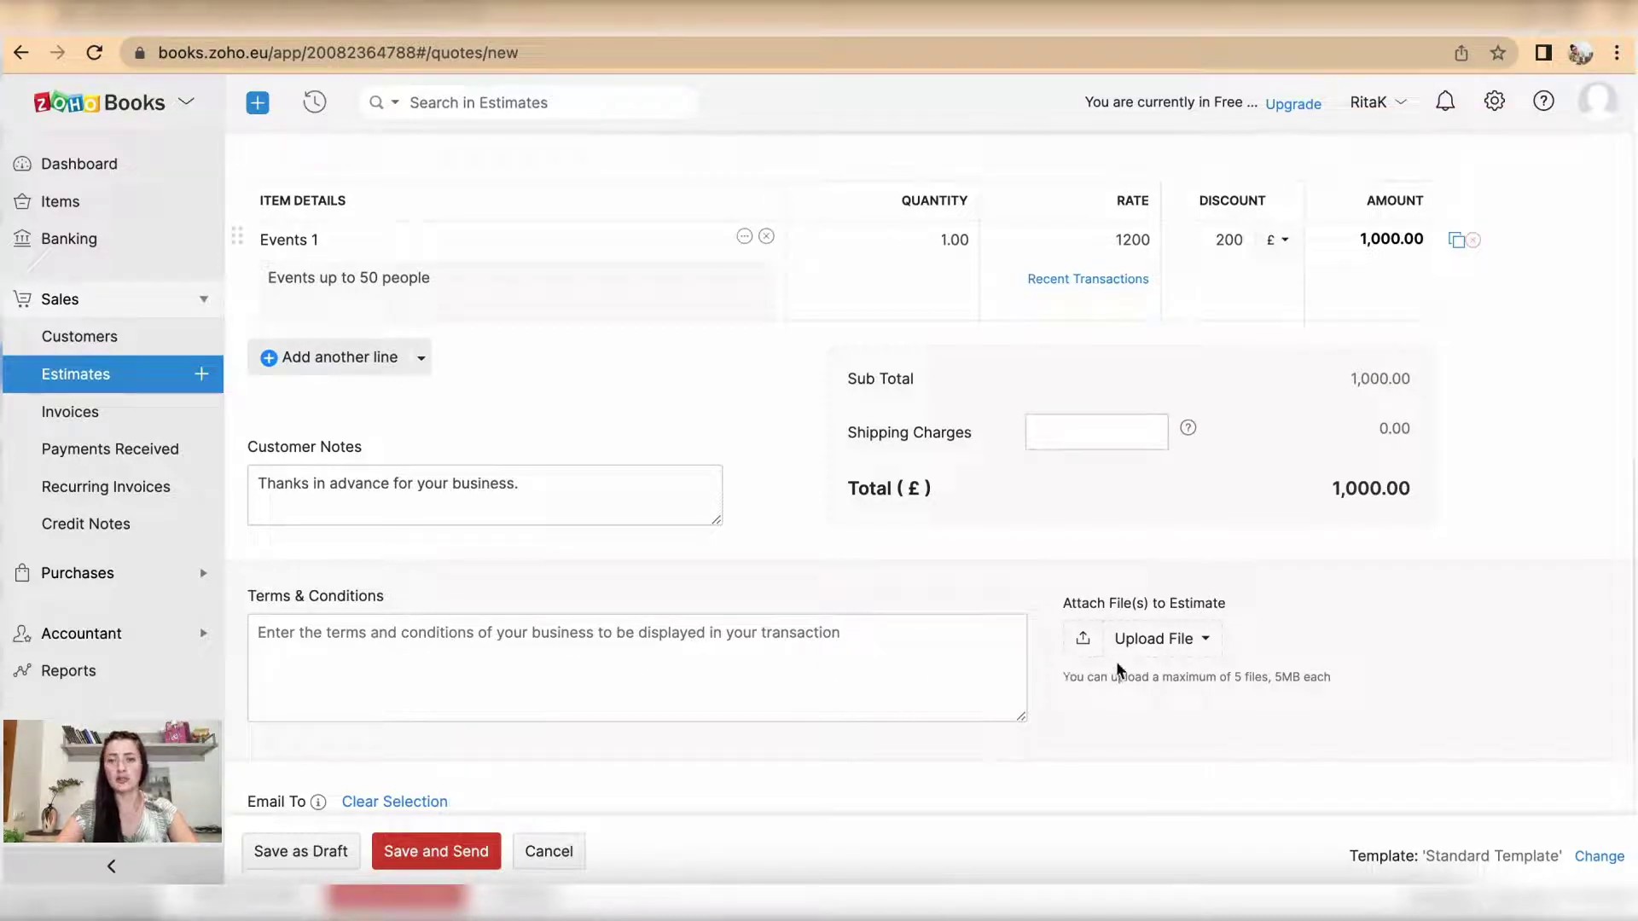
click(1150, 645)
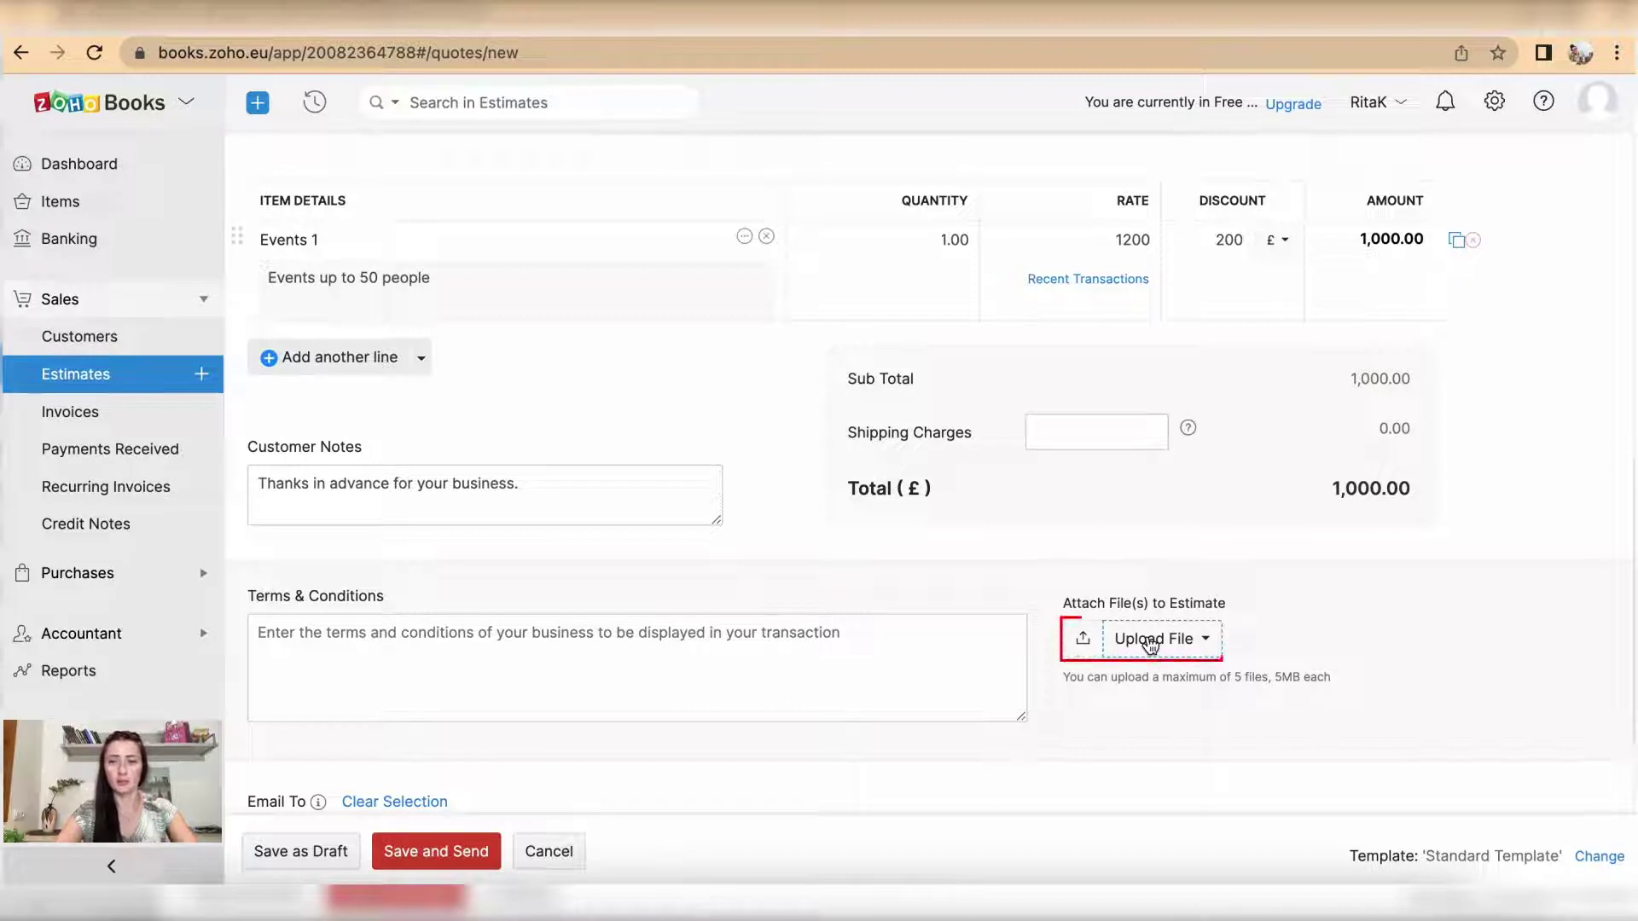
scroll(1150, 645, down, 2)
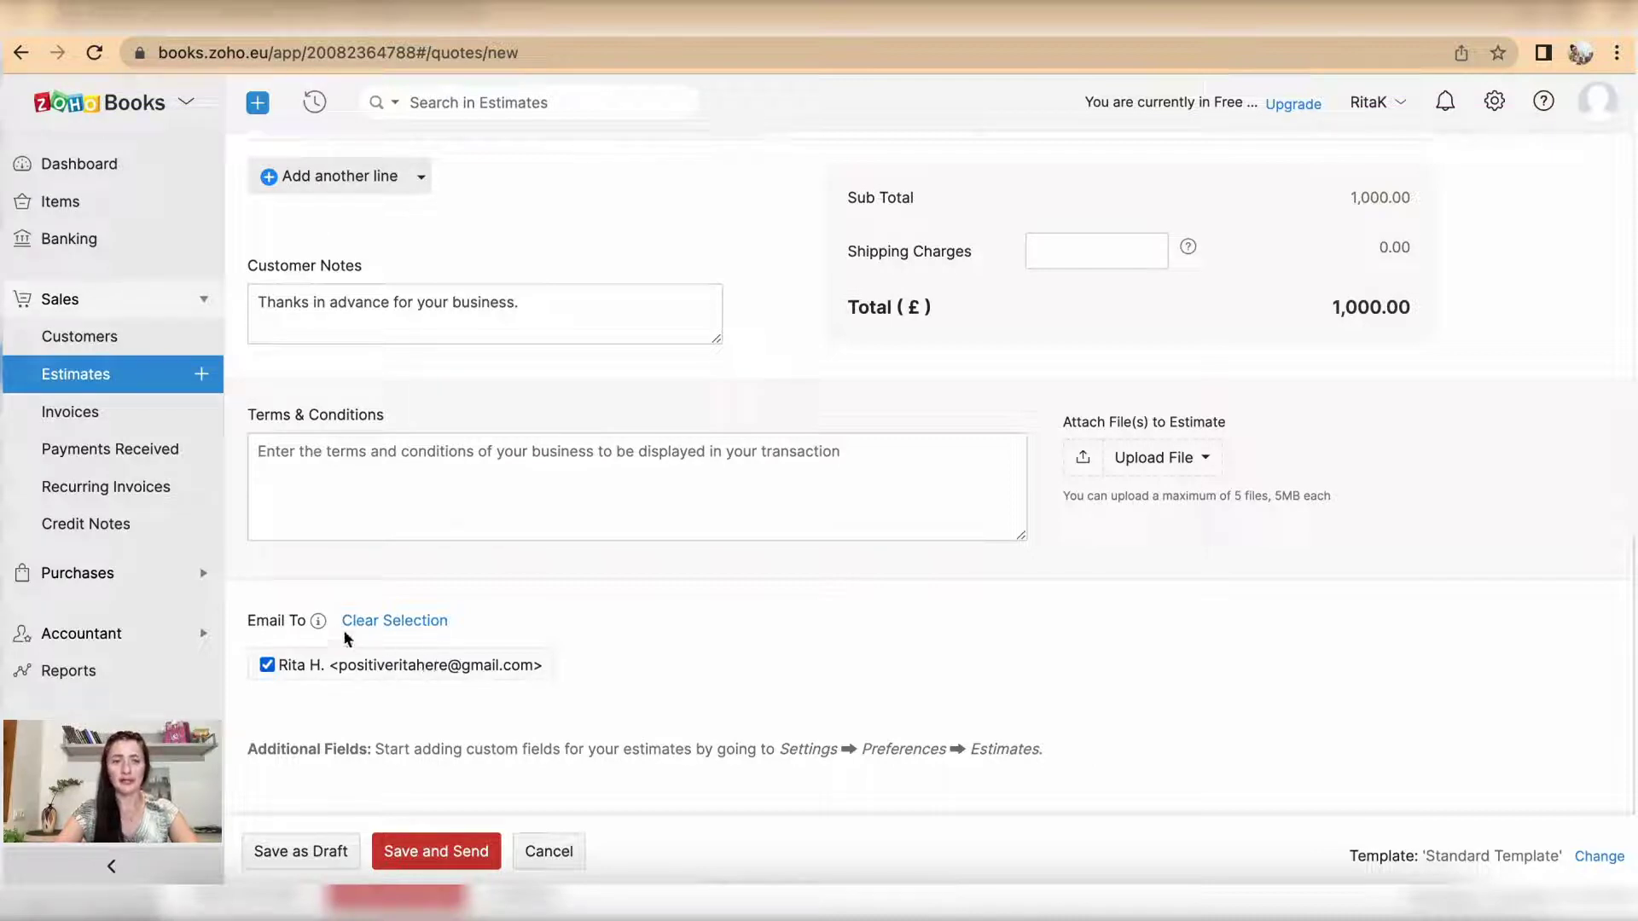
click(267, 667)
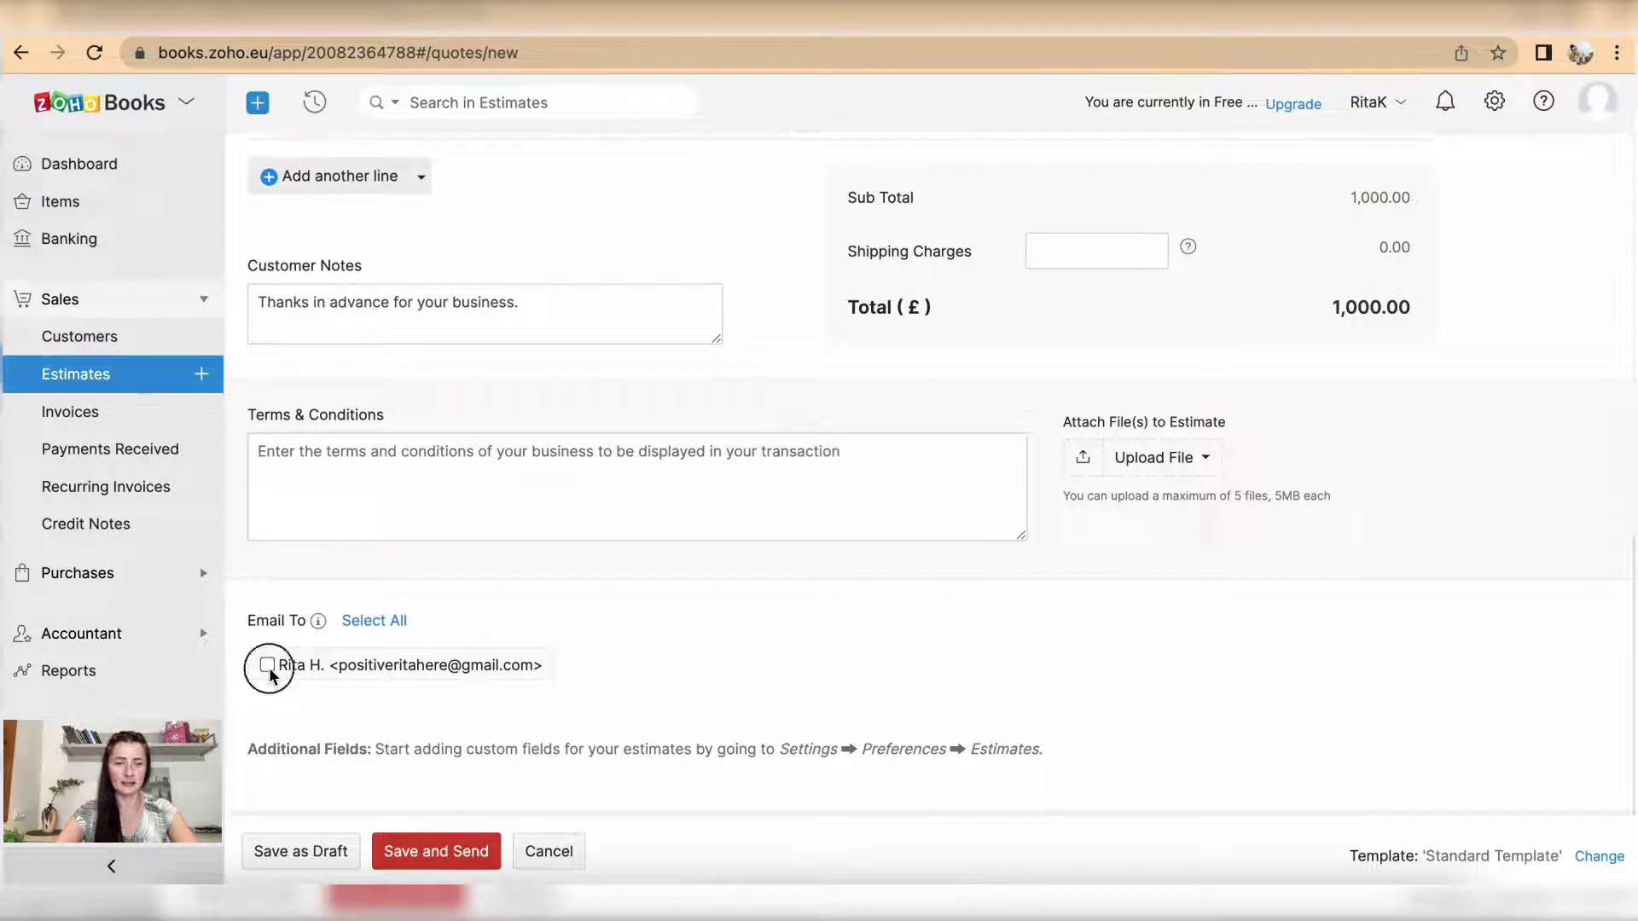
click(268, 667)
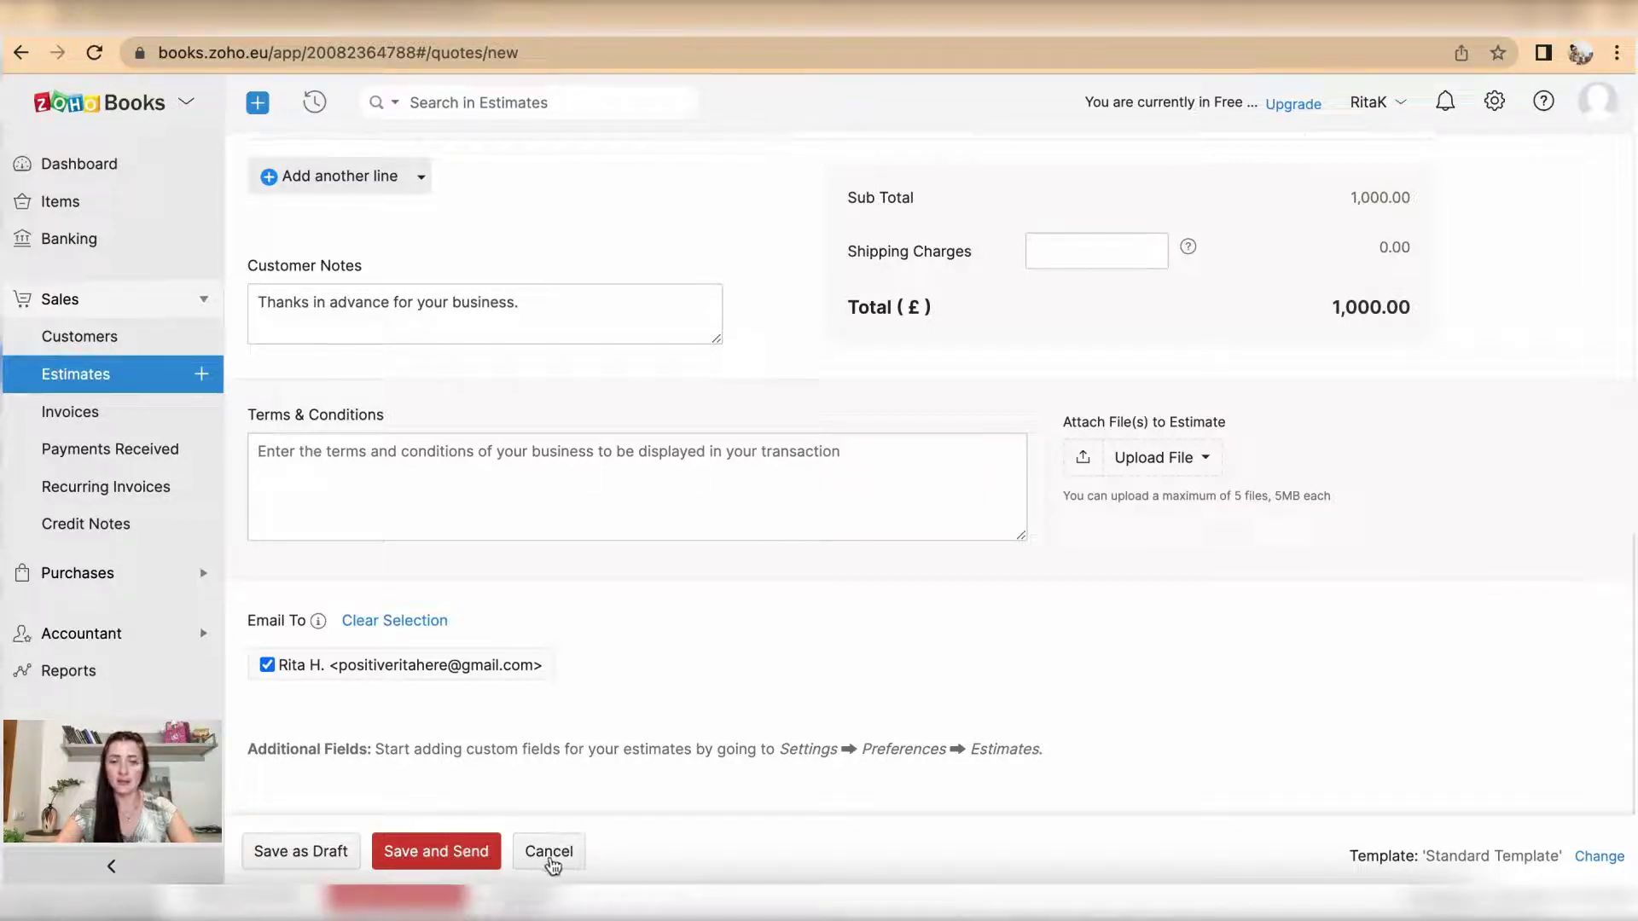
Step: Save EST-000252 and email it to Happy Ltd, with a Bcc field added to the email
click(466, 855)
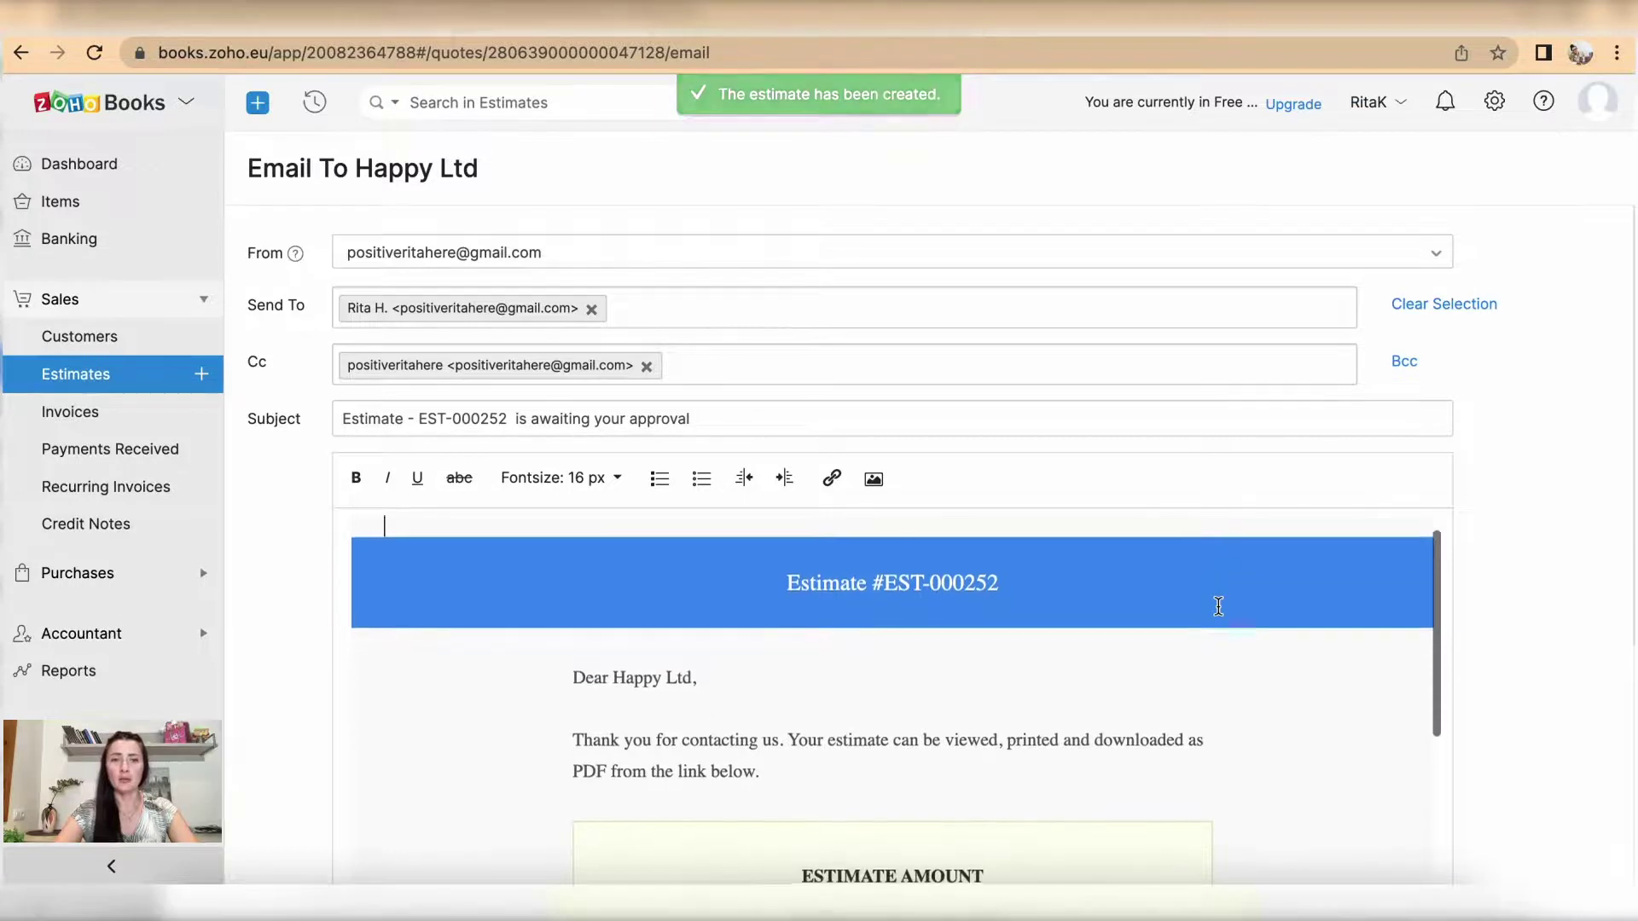
scroll(1531, 526, down, 1)
scroll(1535, 528, up, 1)
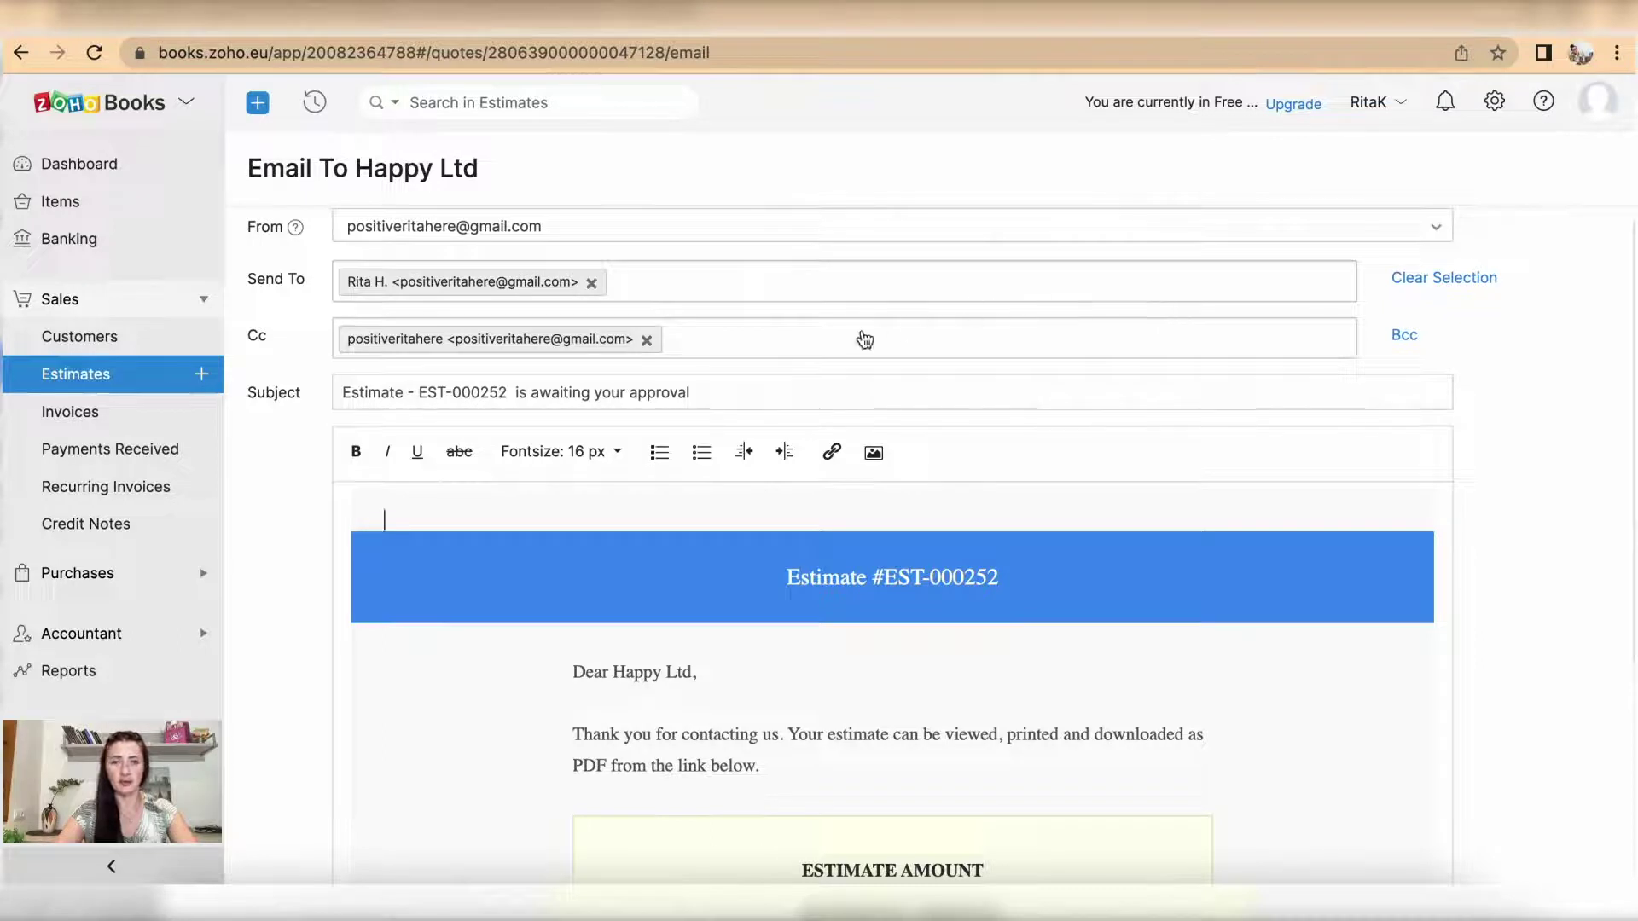
click(1406, 336)
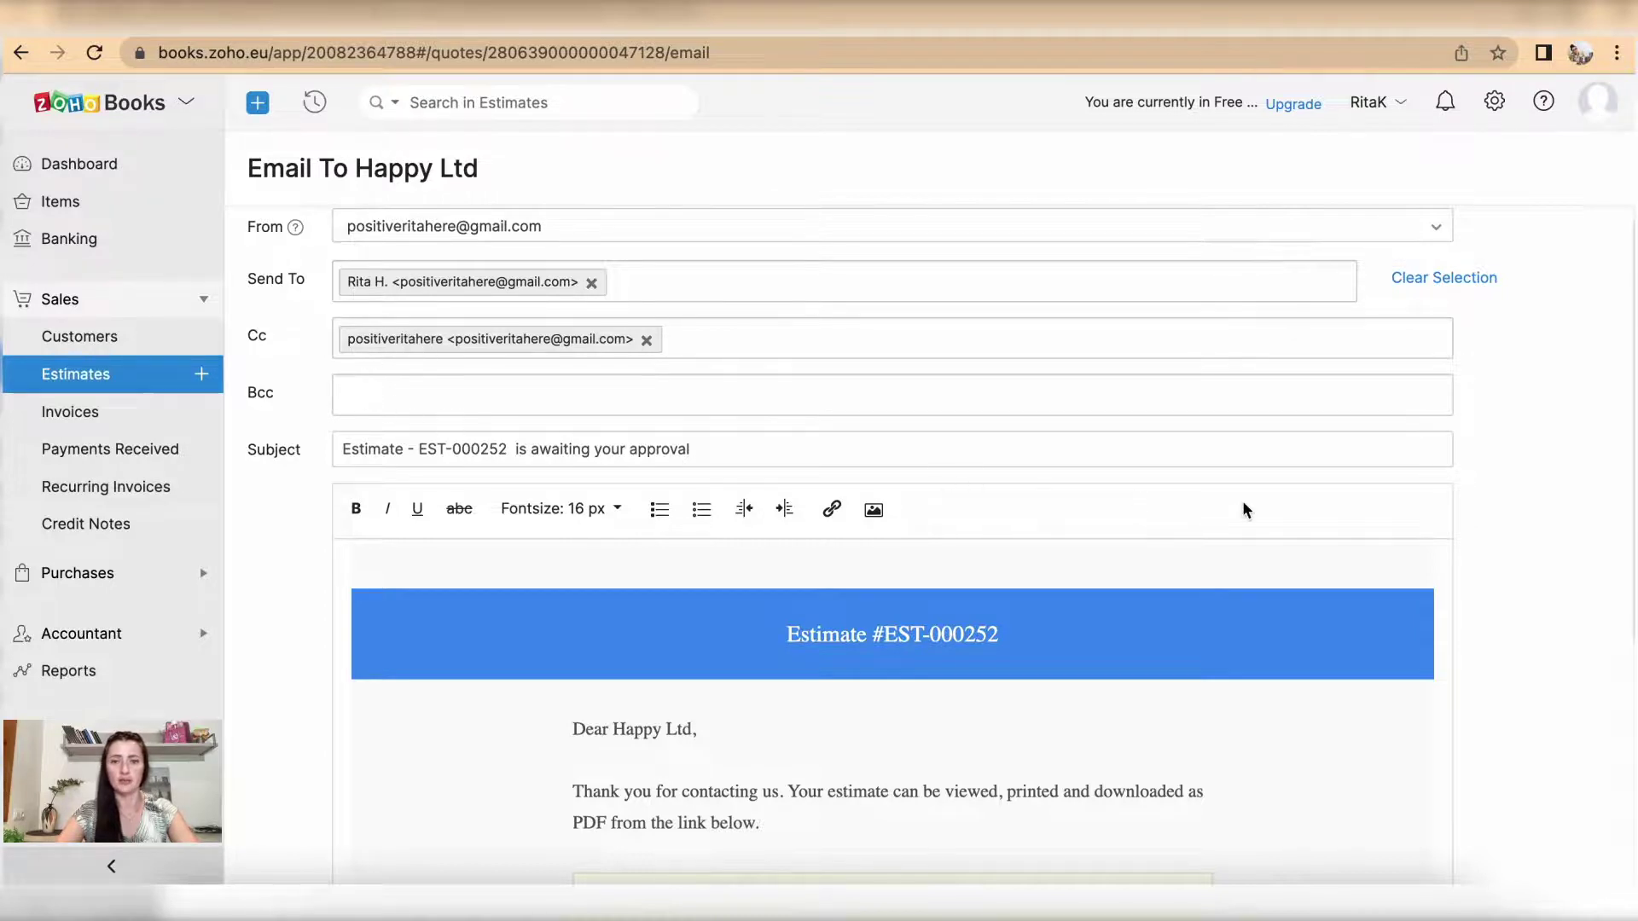
scroll(1243, 509, down, 6)
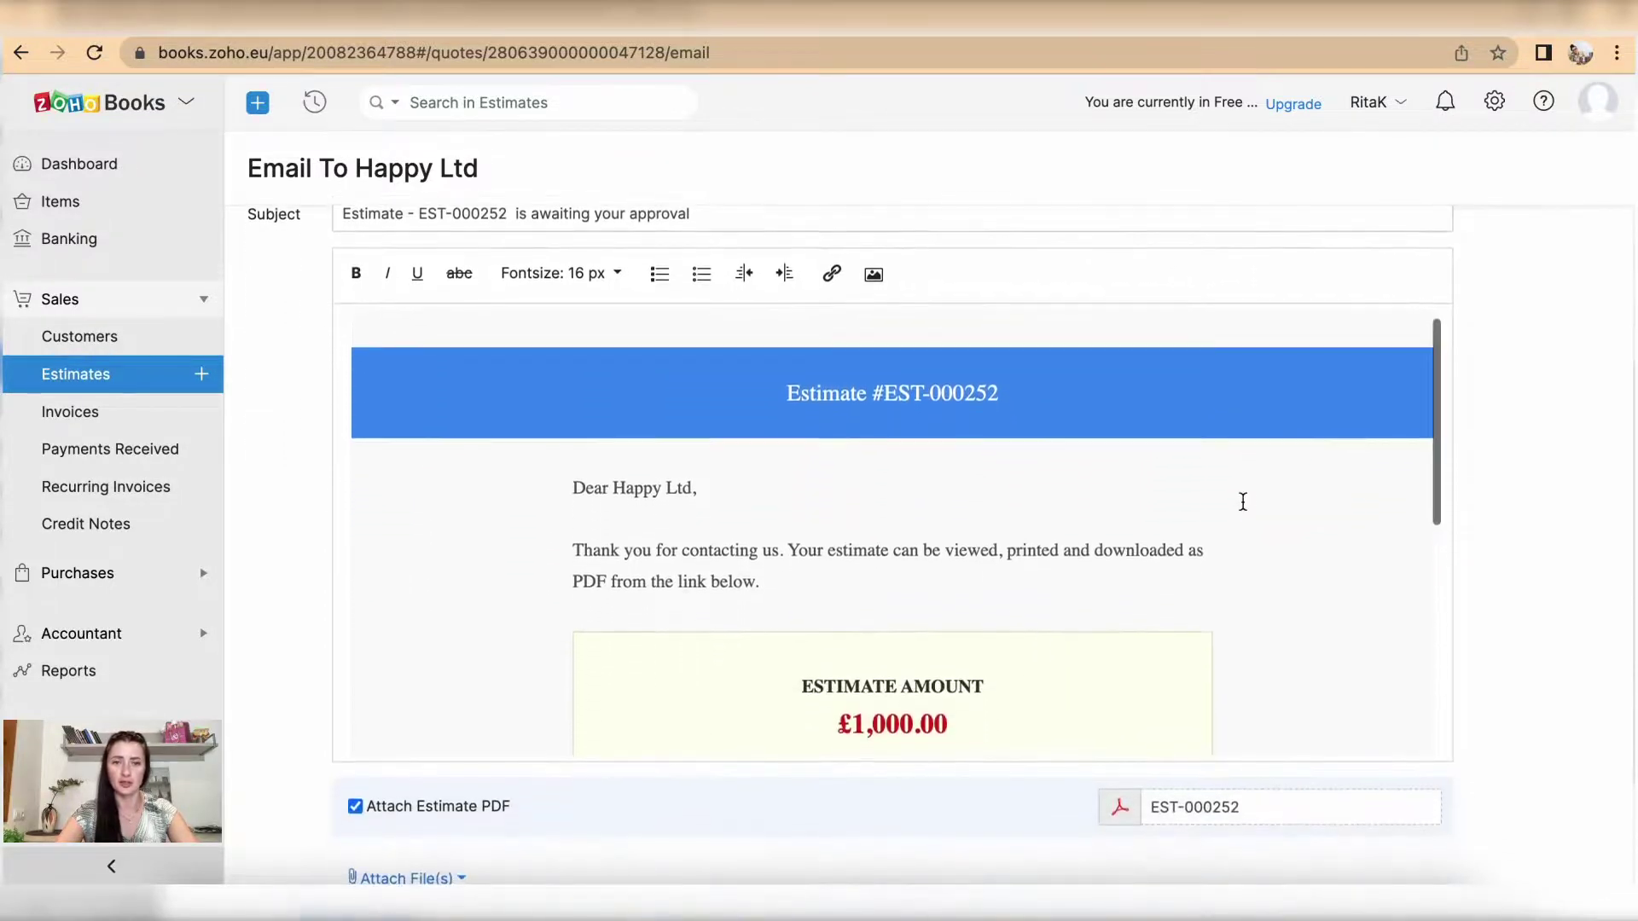
scroll(1243, 501, down, 5)
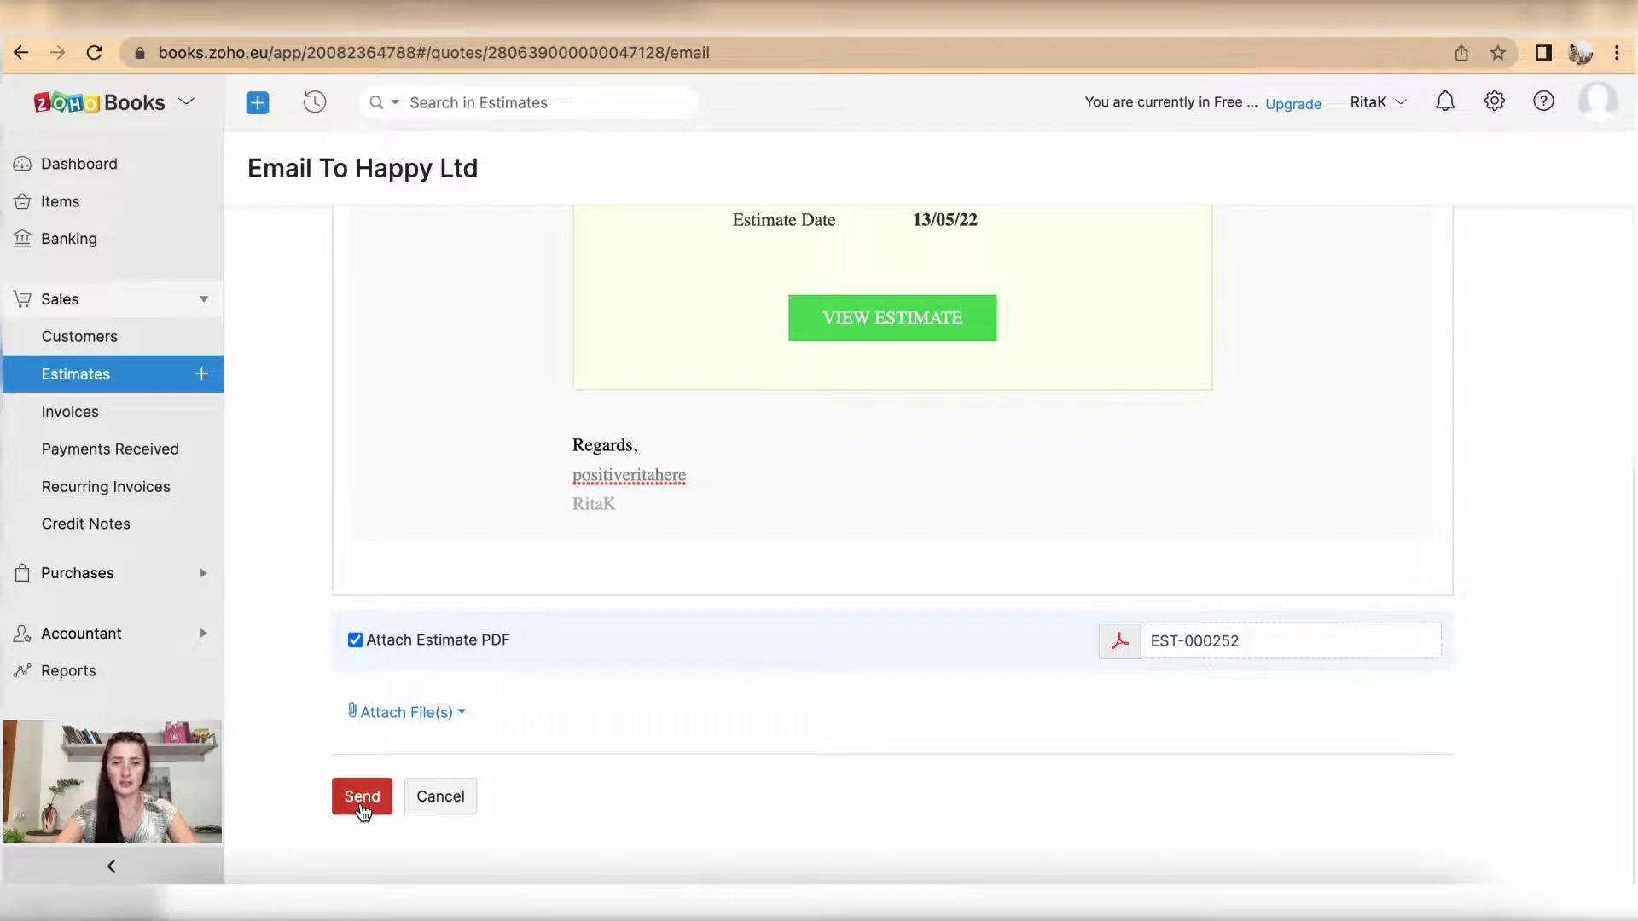
click(362, 798)
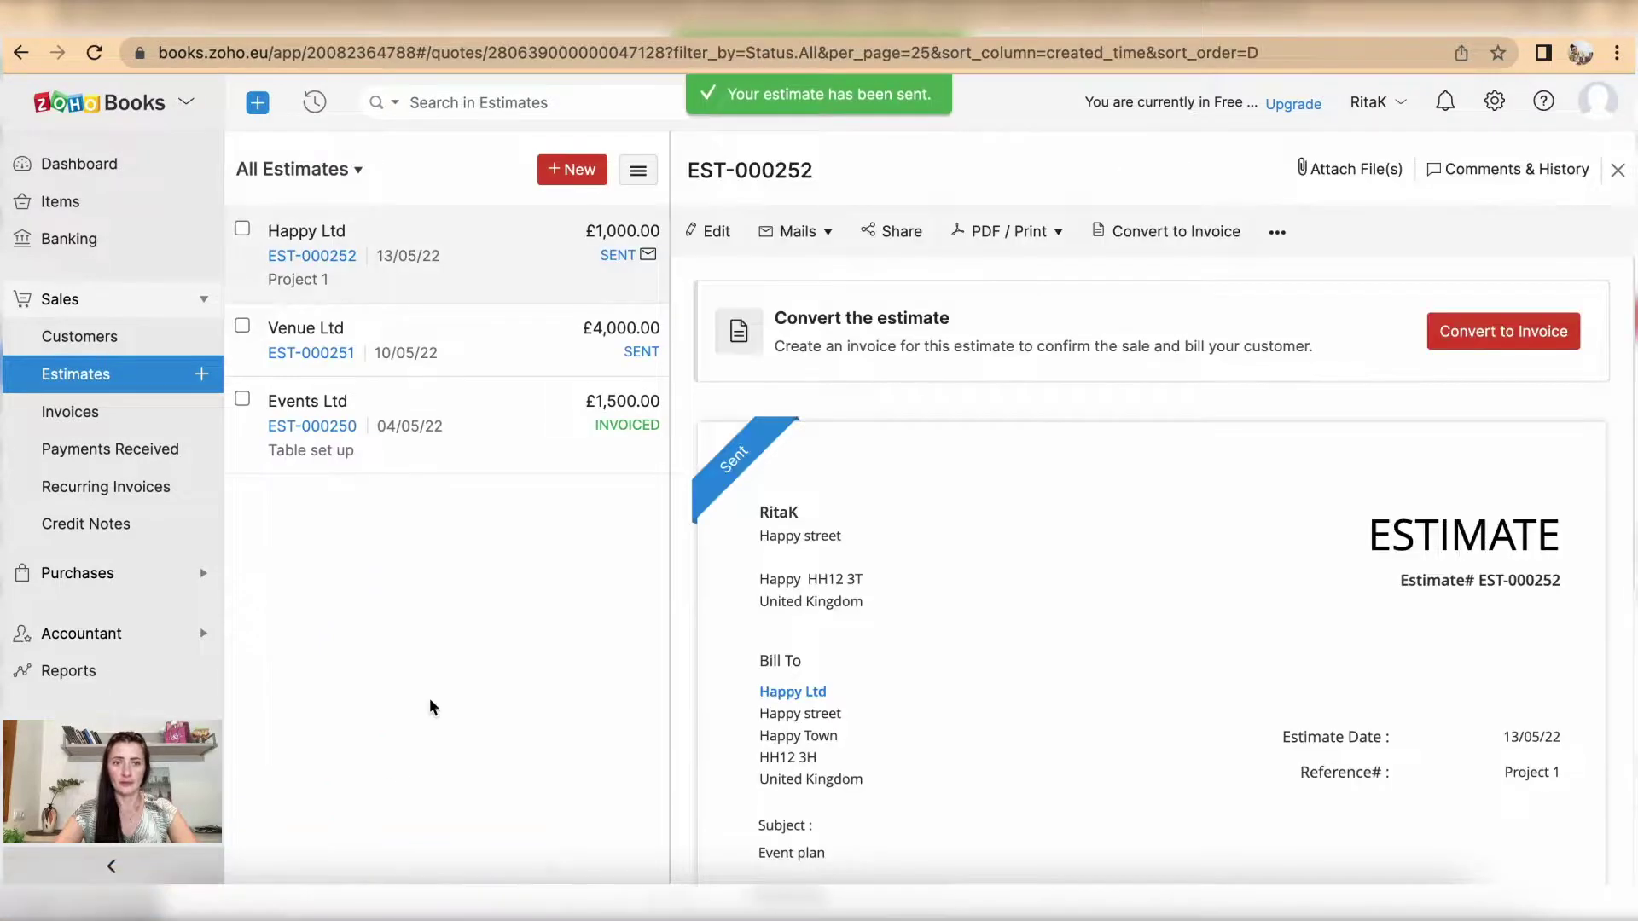
Step: Select the Happy Ltd estimate EST-000252 and view its mail options and more actions
click(242, 228)
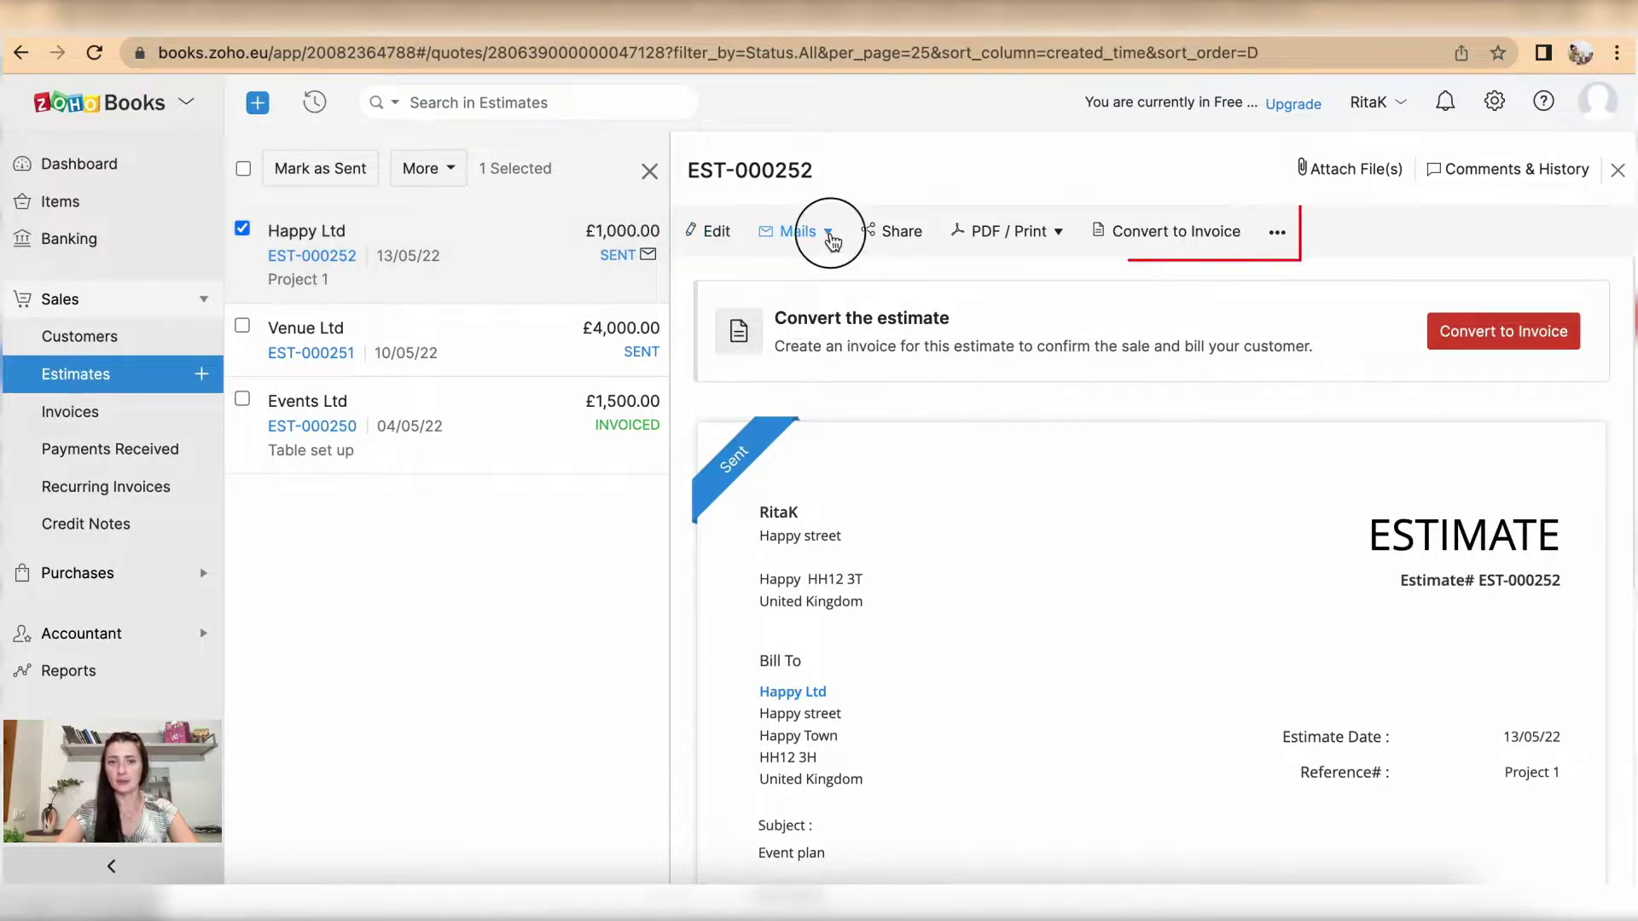
click(829, 235)
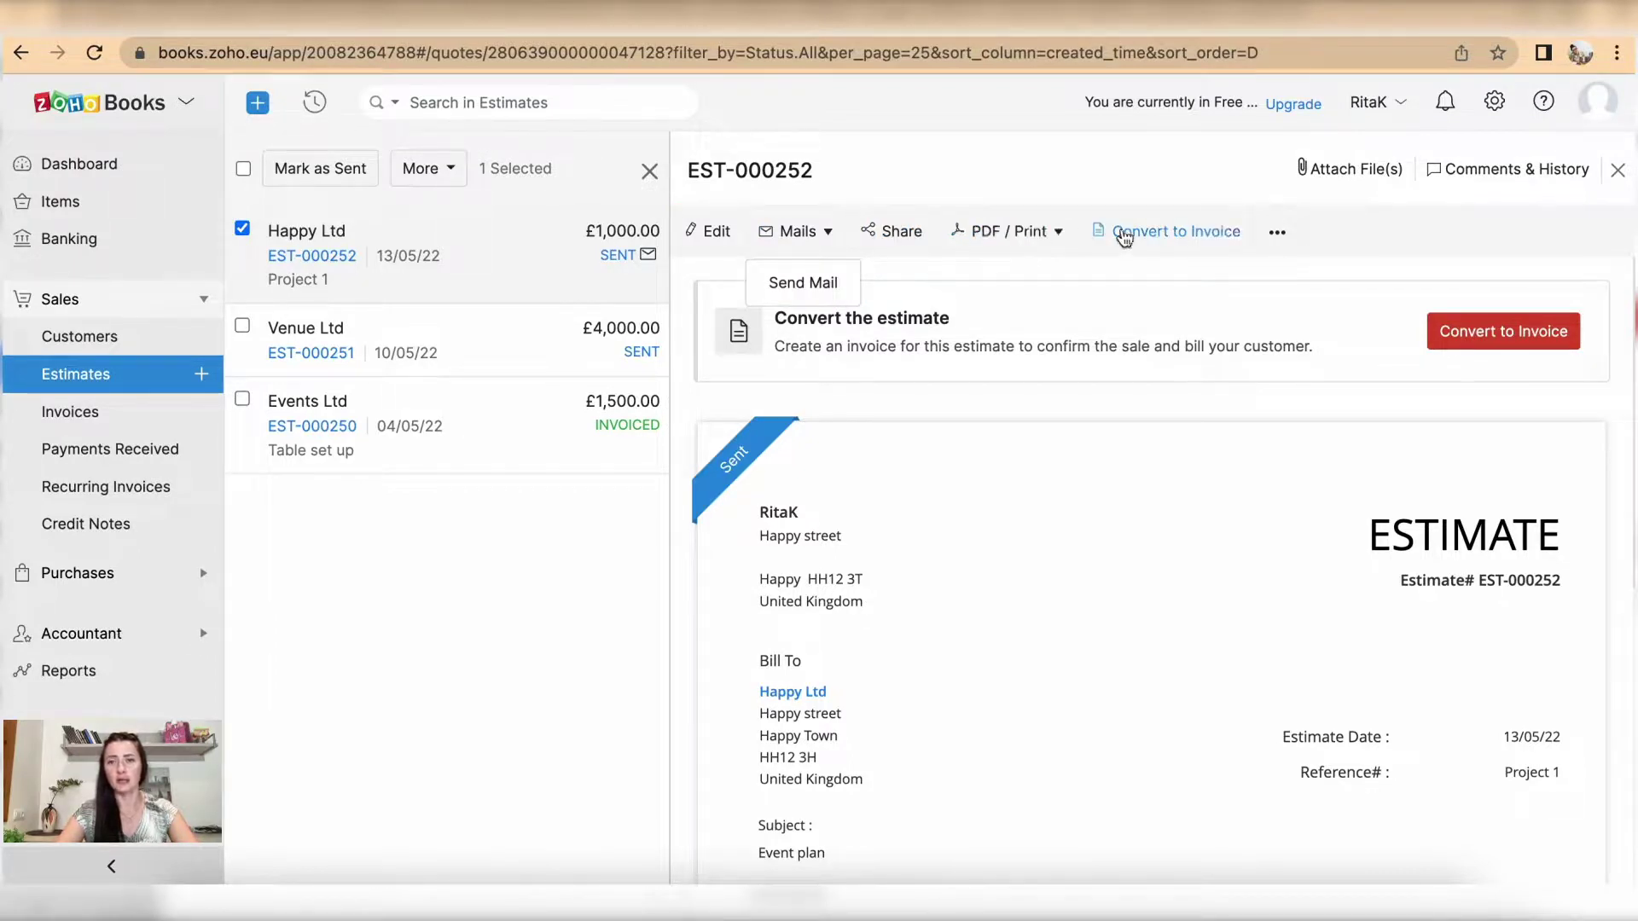
click(1277, 233)
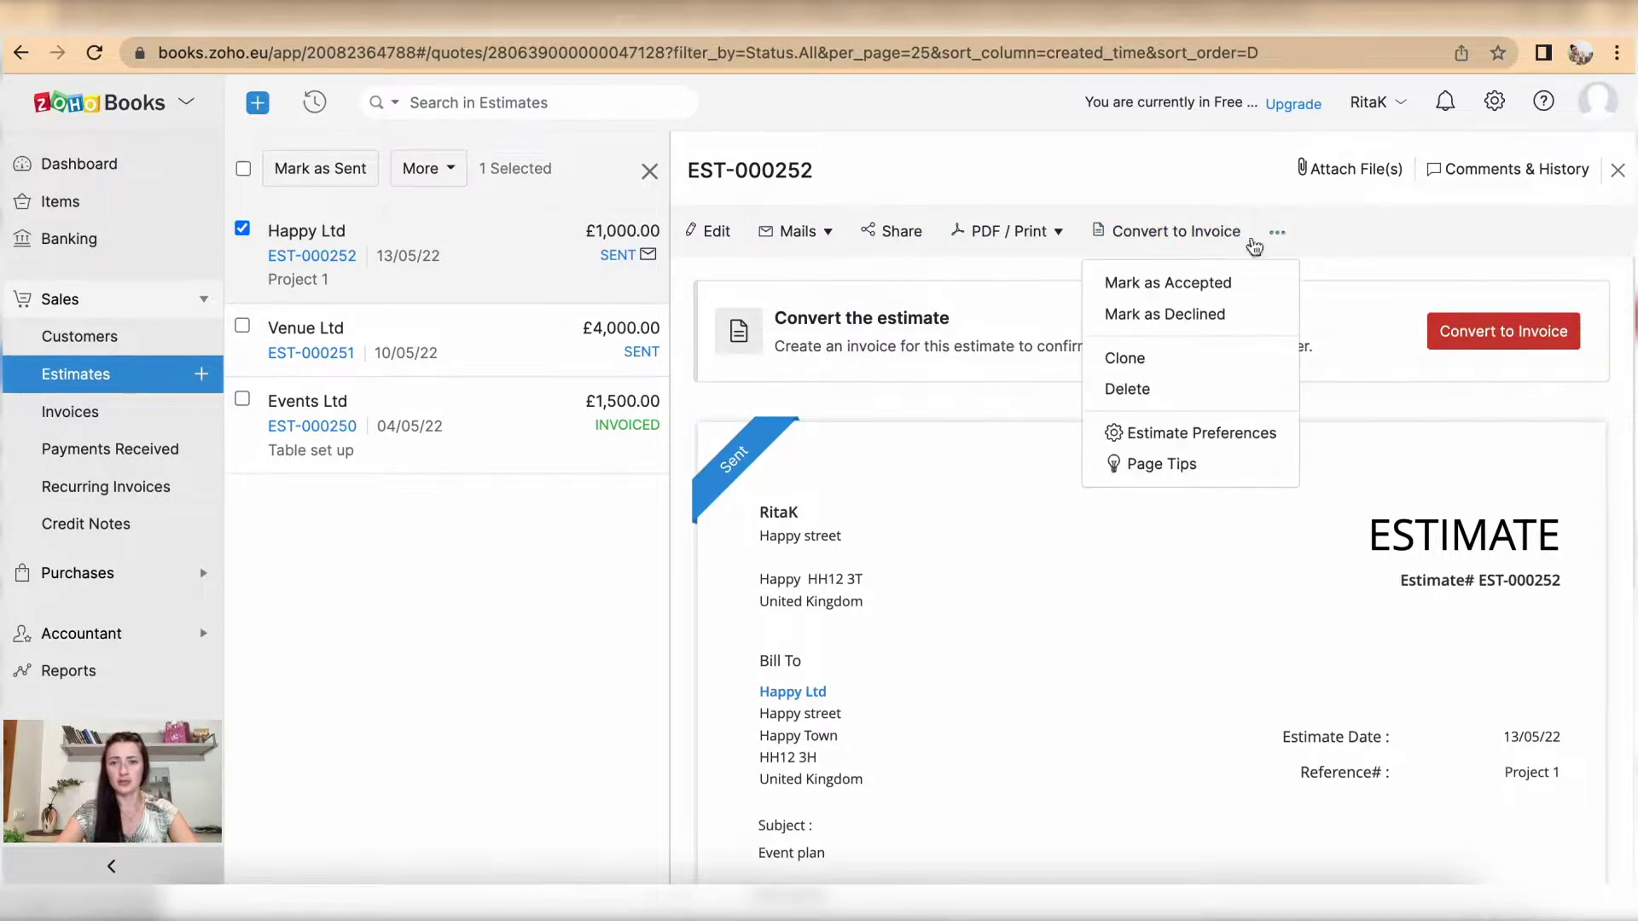